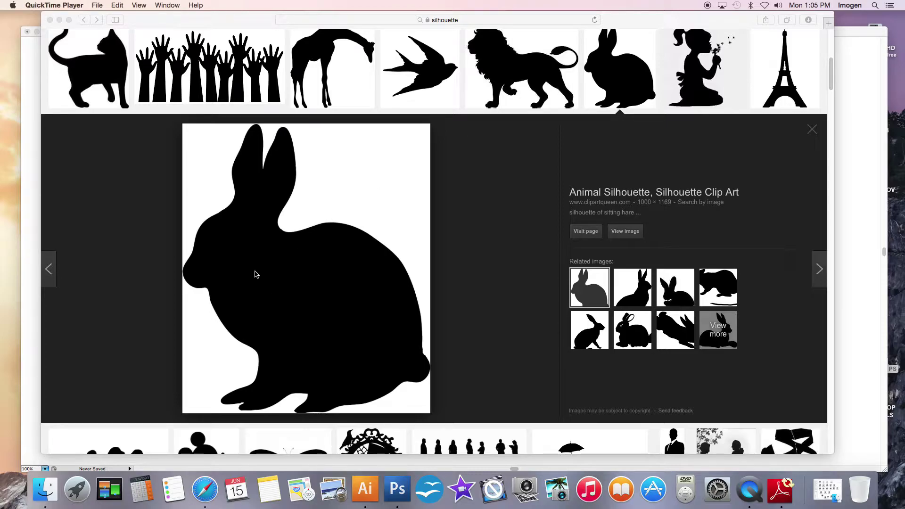
Drag the black rabbit silhouette from Safari's Google Images results onto the desktop
click(221, 257)
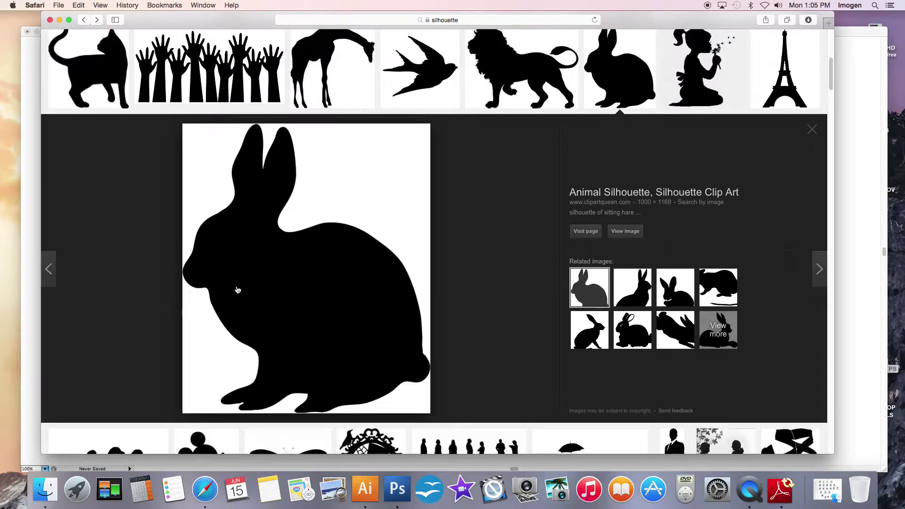
drag(238, 290, 7, 302)
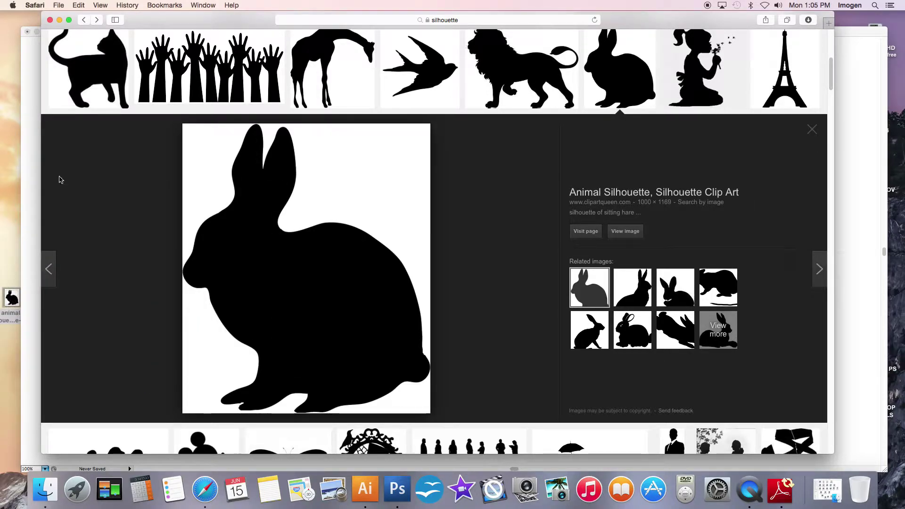
Place the saved rabbit image from the desktop into the Illustrator document, near the artboard
click(60, 21)
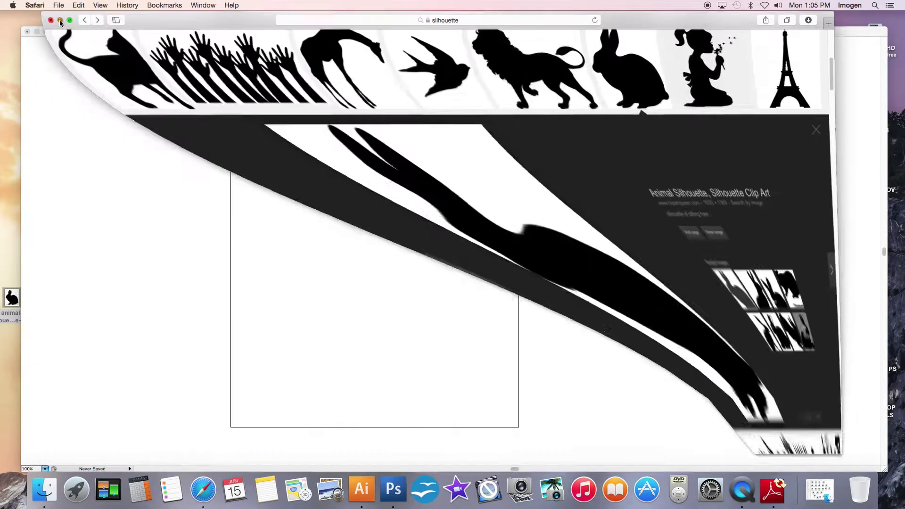
drag(12, 298, 428, 206)
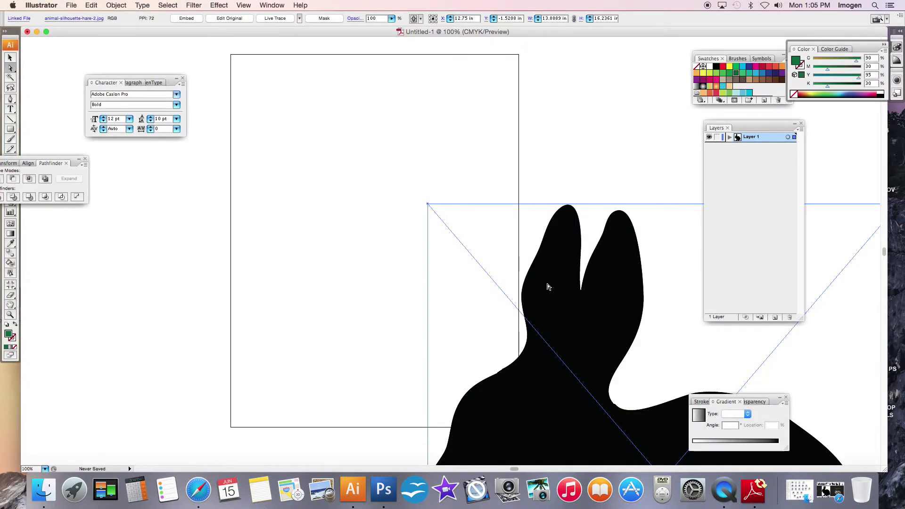
drag(548, 286, 236, 55)
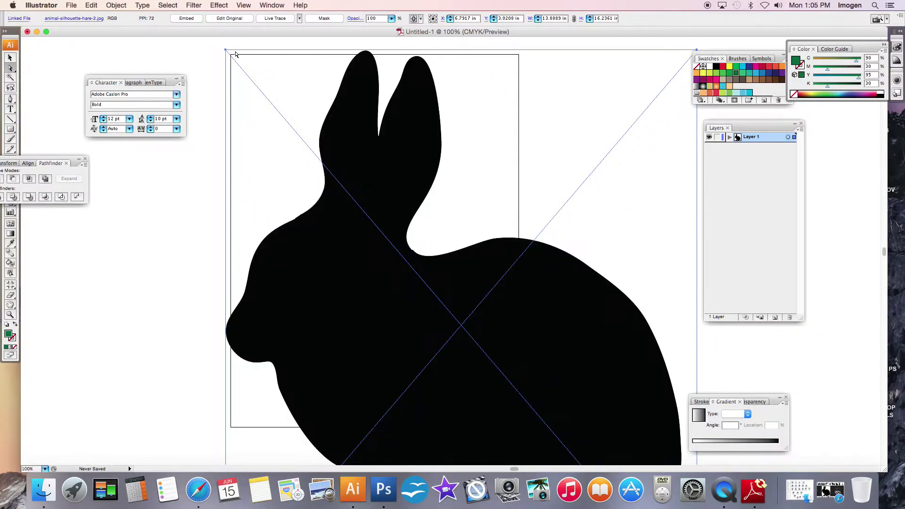
Scale the rabbit image down onto the artboard, undoing an accidental horizontal squeeze
click(10, 58)
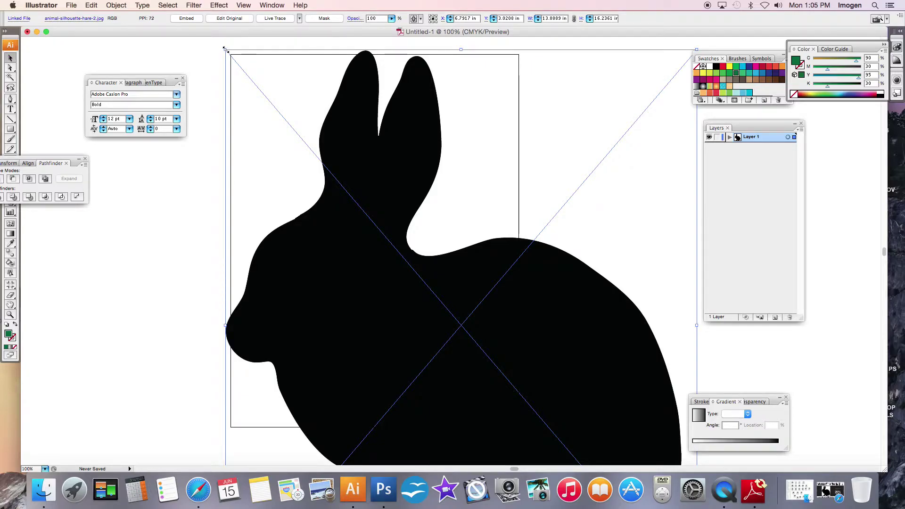
drag(235, 49, 490, 342)
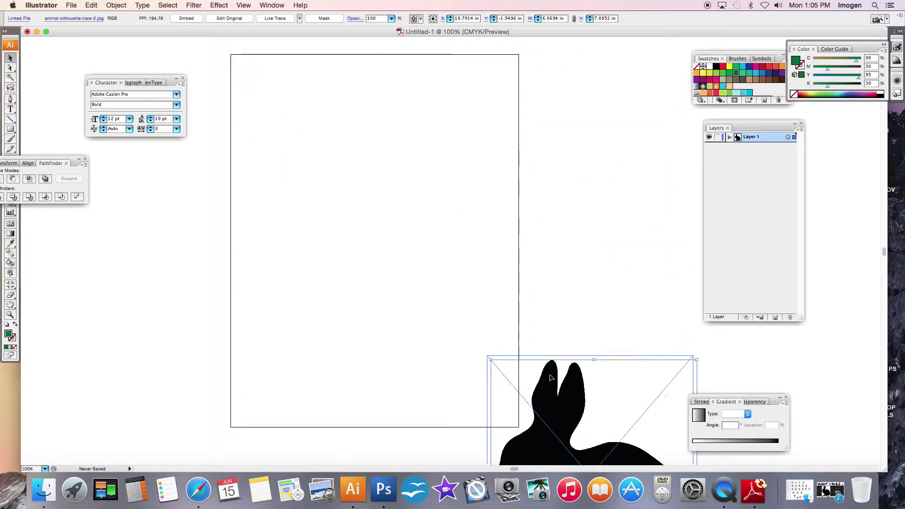
drag(576, 410, 348, 176)
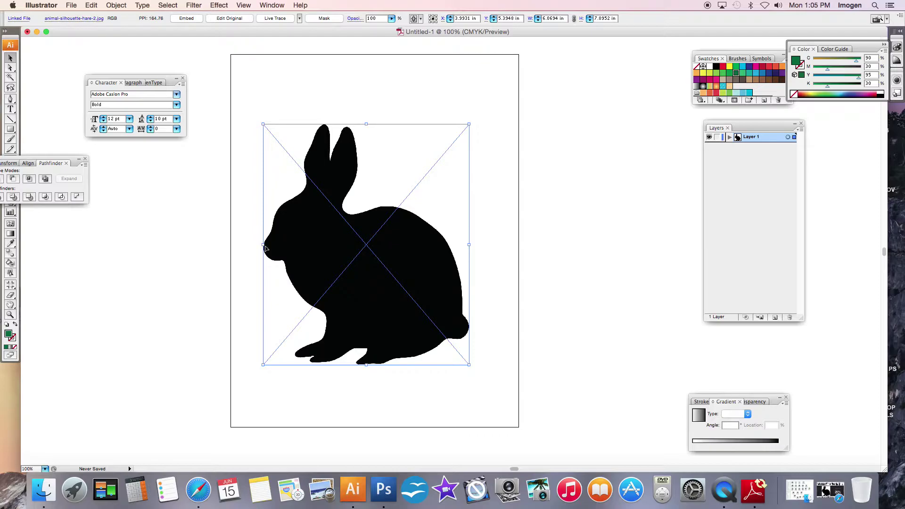
drag(264, 244, 399, 267)
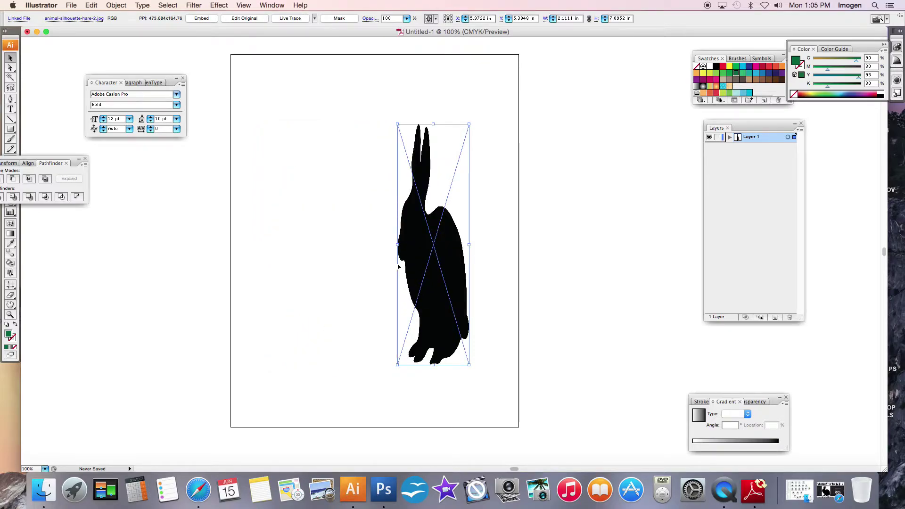
key(super+z)
Zoom in to 150%, centre the rabbit in view, and move the Pathfinder panel lower
click(575, 220)
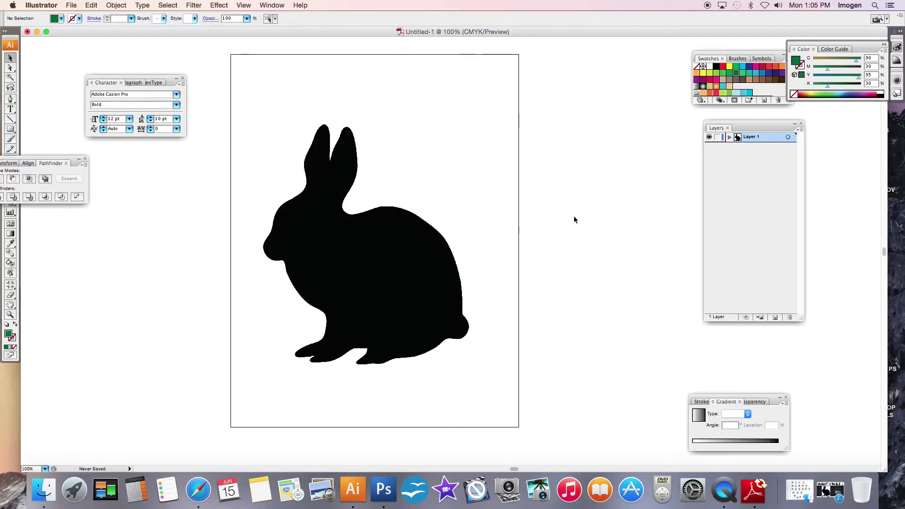
key(super+equal)
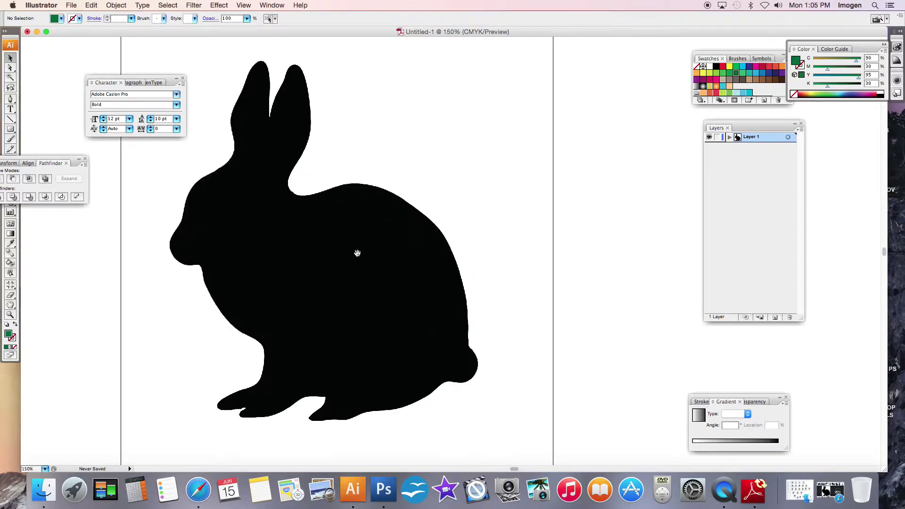
drag(358, 253, 414, 272)
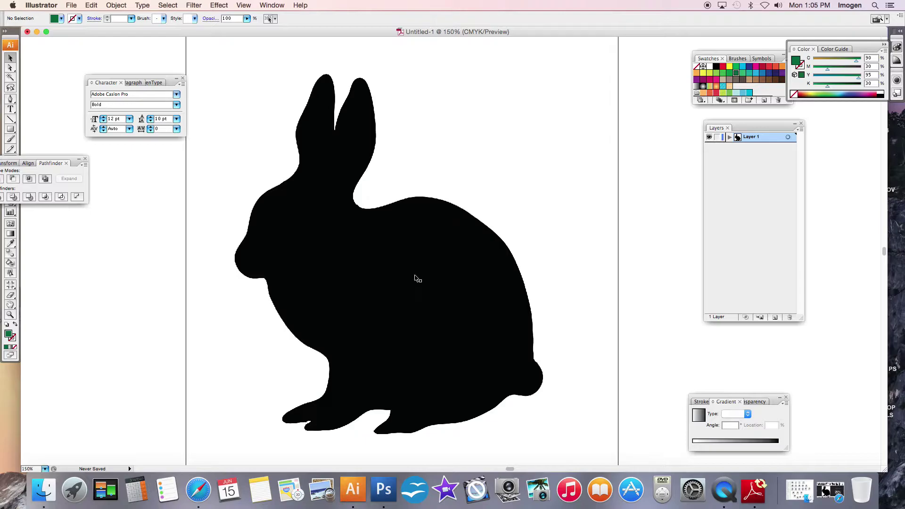
drag(36, 159, 104, 213)
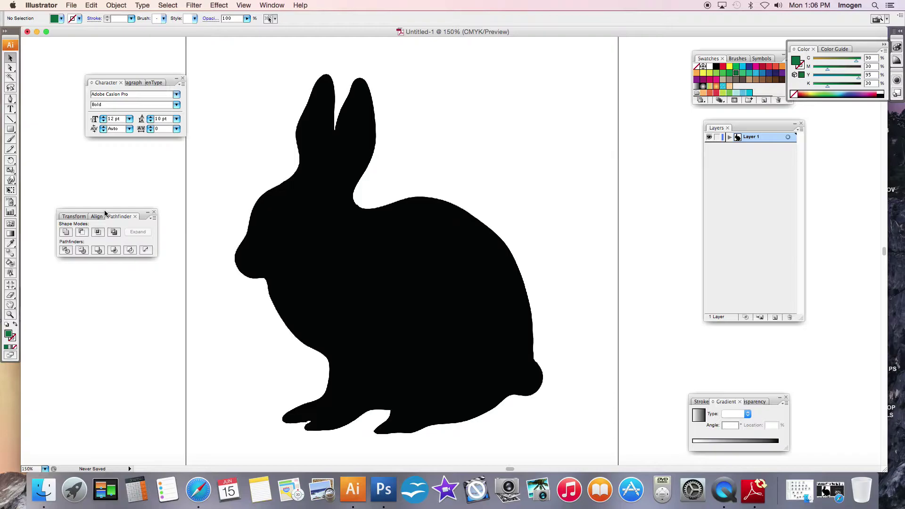
Set the Pen tool's style to no fill with a bright green 1 pt stroke
click(11, 100)
double_click(9, 336)
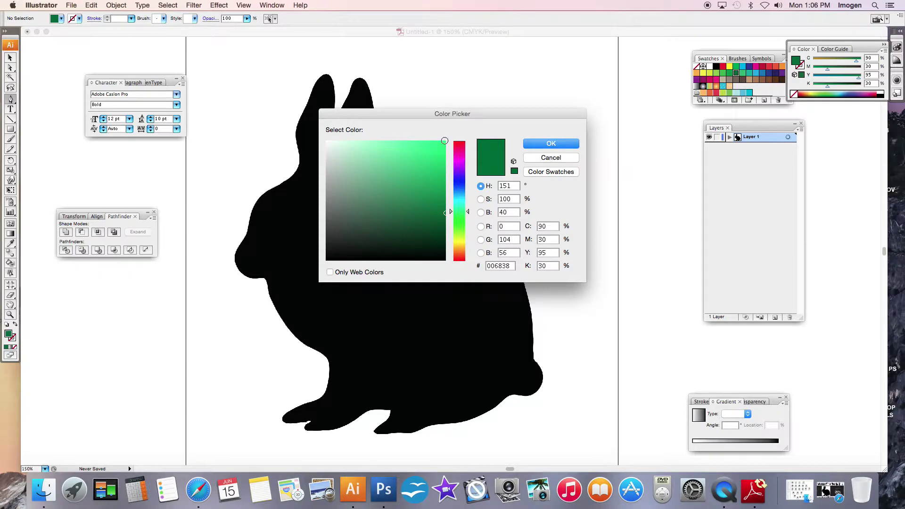
click(444, 140)
click(565, 145)
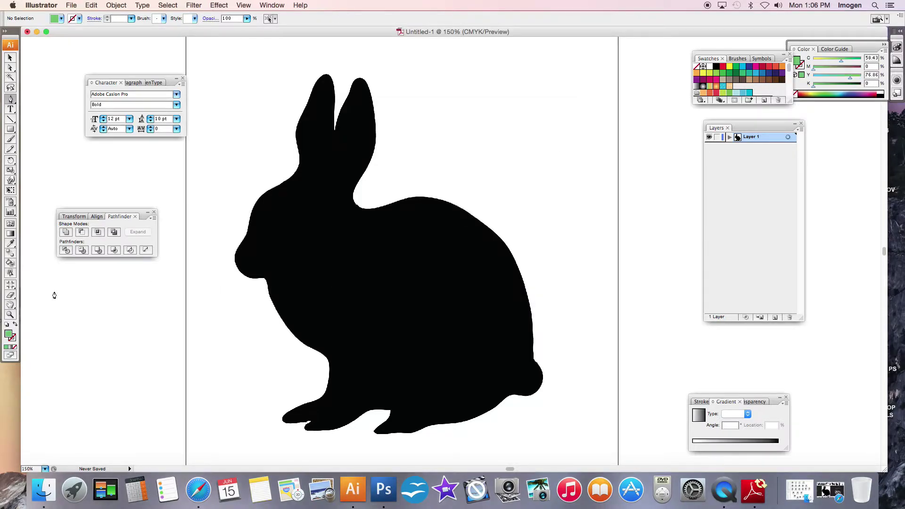
click(15, 324)
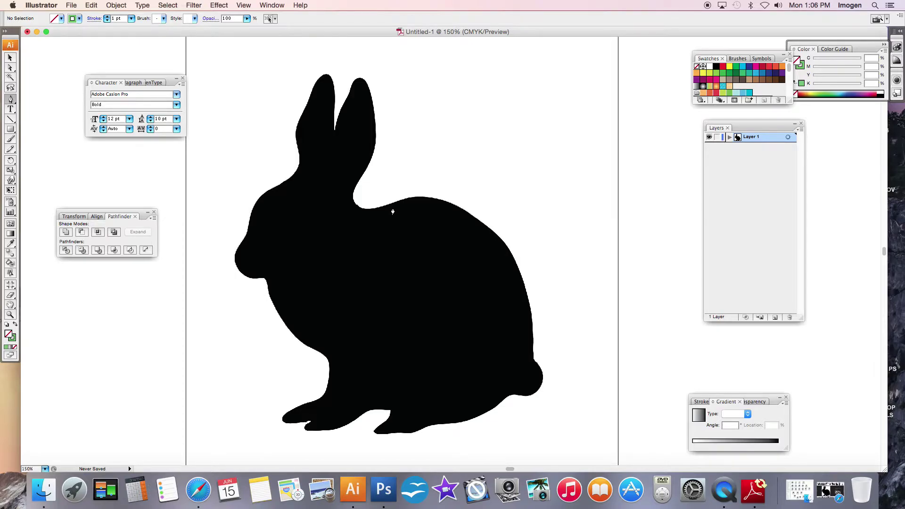
Zoom to 300% and start the green pen path along the rabbit's back
key(super+equal)
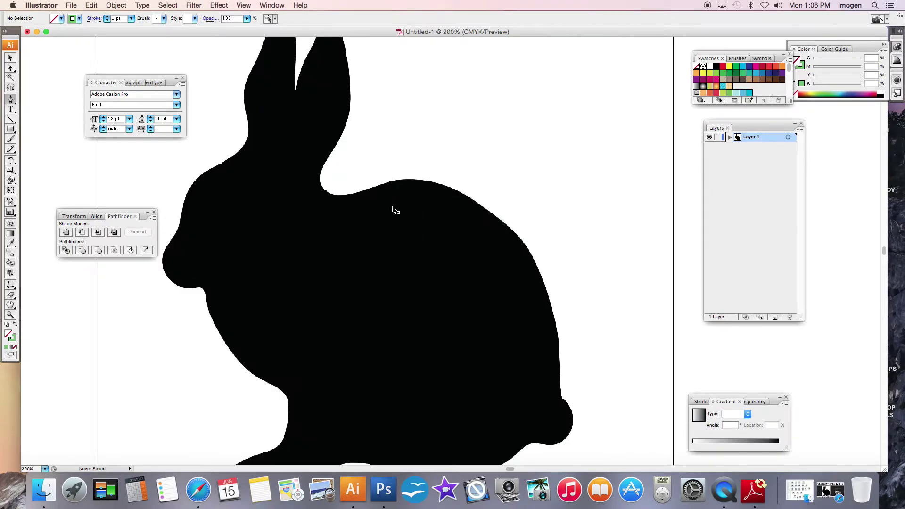
key(super+equal)
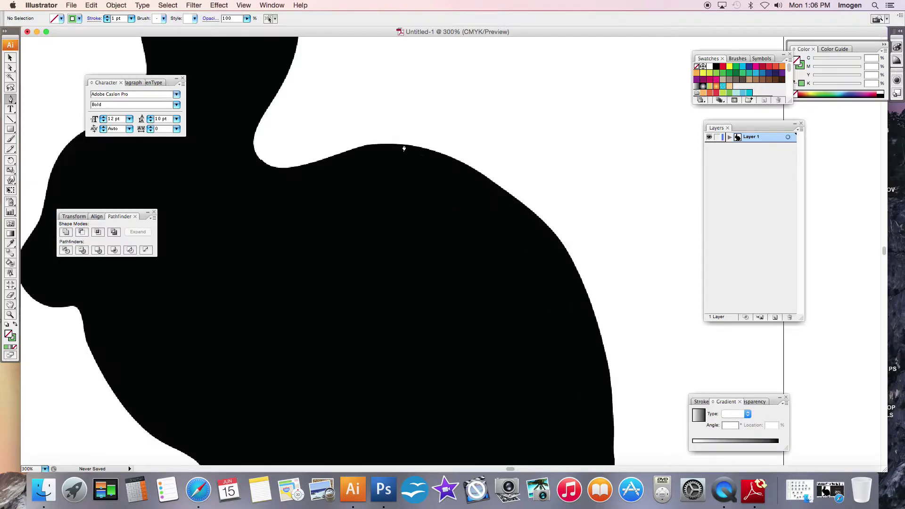
click(332, 157)
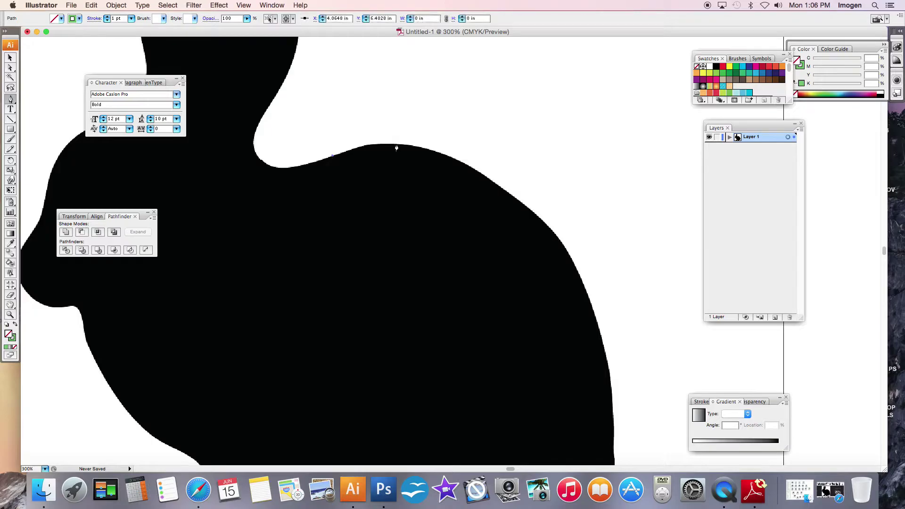
click(485, 176)
drag(485, 177, 574, 233)
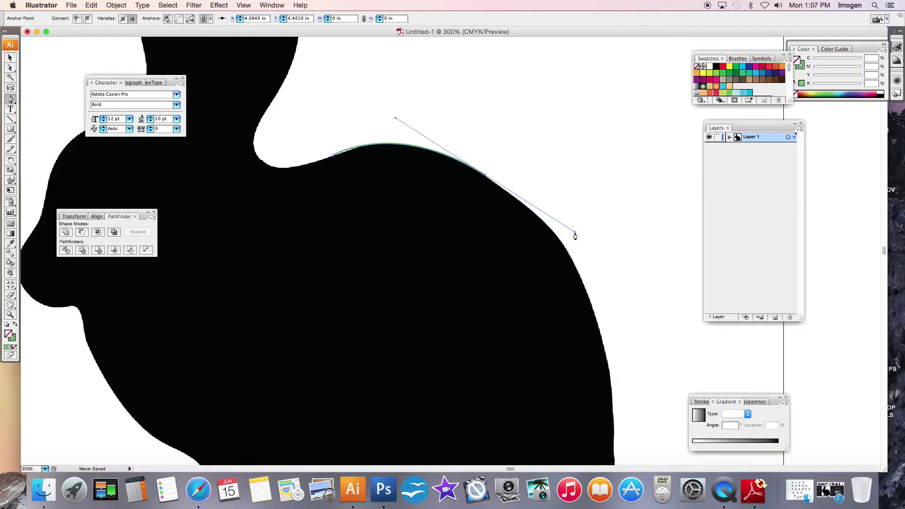
Continue the path down the back toward the rabbit's rear, breaking handles at anchors
click(486, 178)
click(609, 367)
mouse_move(609, 367)
mouse_down()
mouse_move(593, 419)
mouse_move(608, 461)
mouse_move(625, 415)
mouse_move(632, 444)
mouse_move(629, 430)
mouse_up()
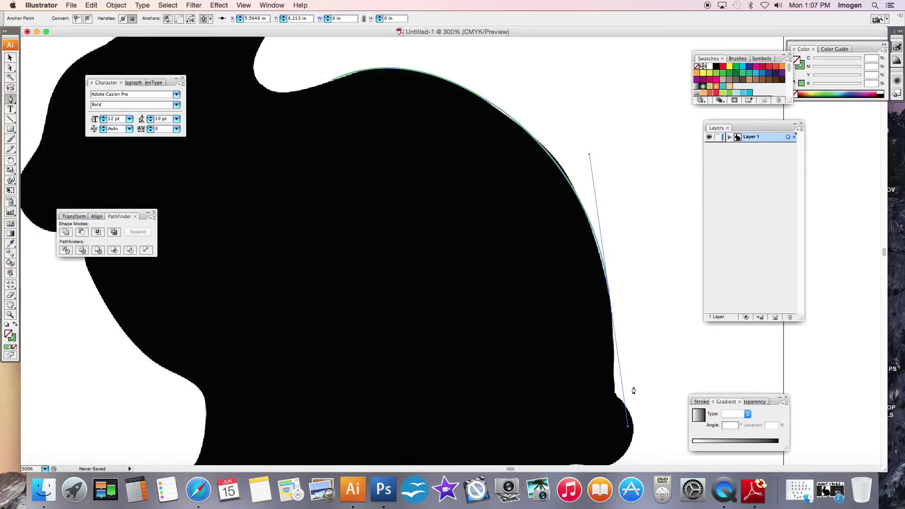
click(609, 295)
drag(614, 392, 612, 422)
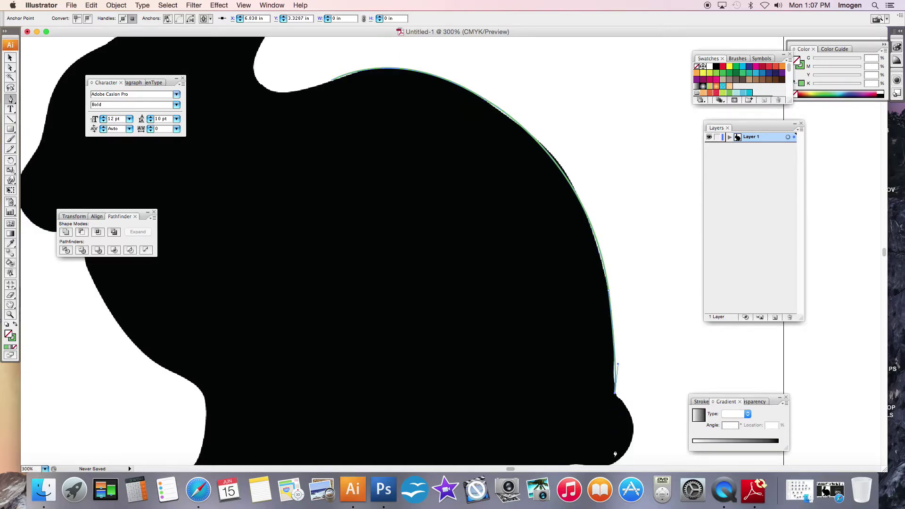
Trace around the tail bump and below it with curved anchors
scroll(651, 398, down, 3)
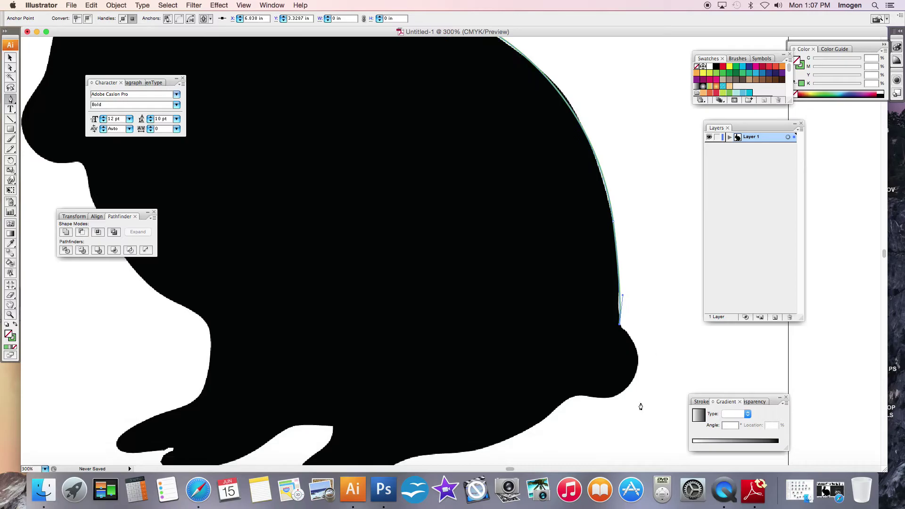
drag(633, 379, 555, 418)
click(632, 379)
click(585, 400)
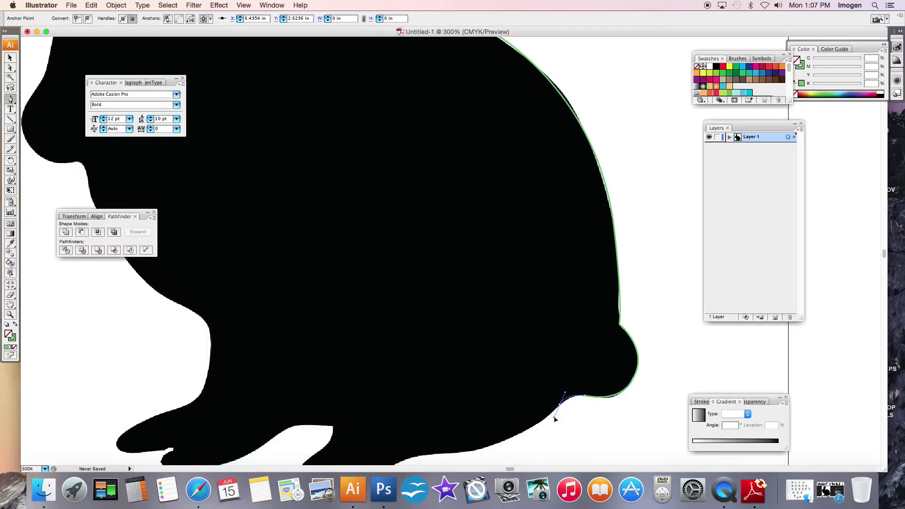
scroll(610, 313, down, 5)
scroll(610, 313, left, 1)
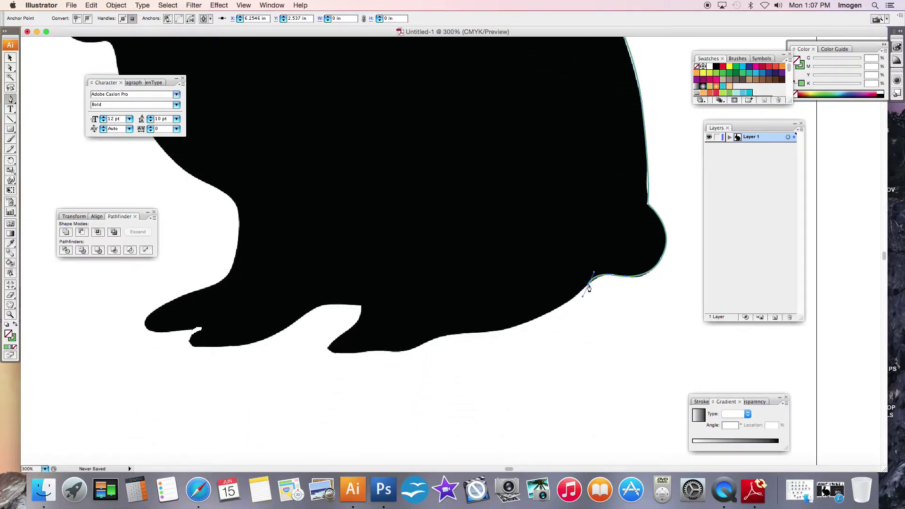
click(589, 288)
Trace along the hind foot's underside to its tip and up the notch, redoing a misplaced anchor
drag(470, 333, 405, 333)
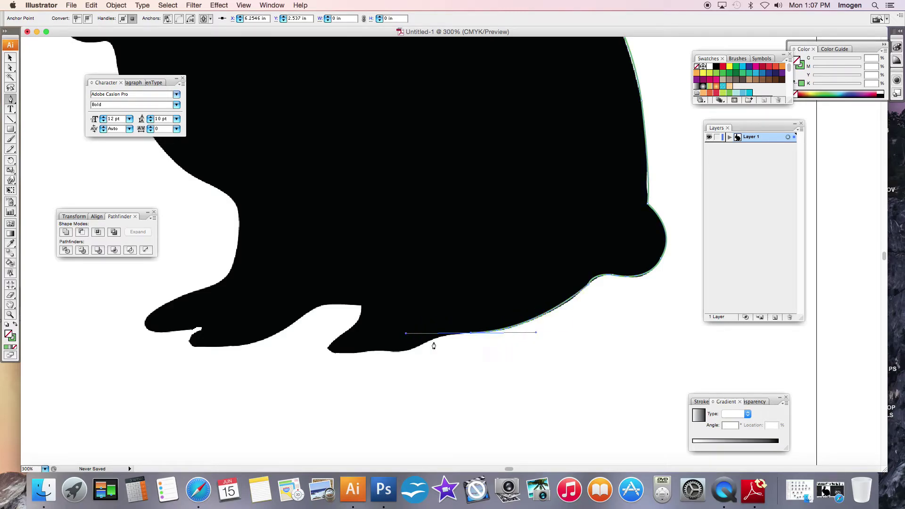
click(470, 333)
drag(419, 344, 410, 352)
key(ctrl+z)
drag(424, 347, 372, 344)
click(423, 344)
click(383, 352)
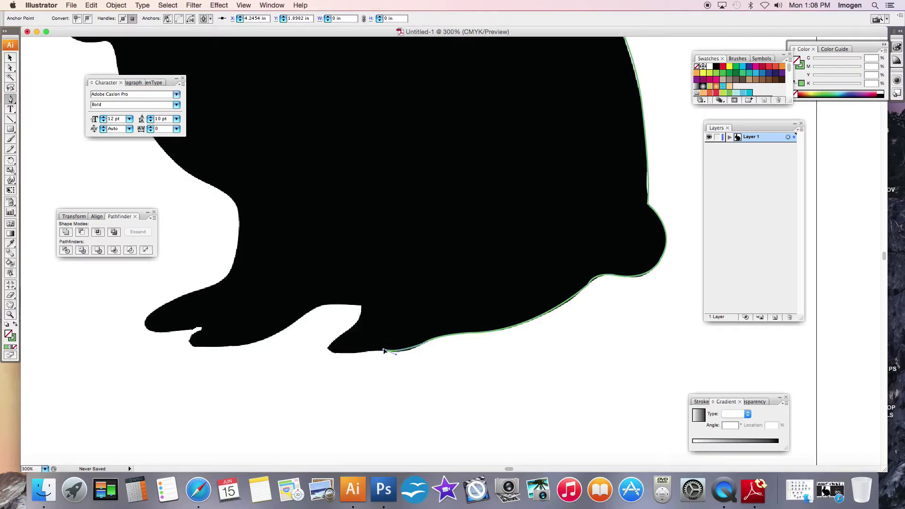
click(330, 352)
drag(330, 350, 329, 363)
drag(353, 327, 364, 282)
Trace through the notch, along the lower edge and around the front nub to the paw tip
click(354, 328)
click(361, 308)
drag(312, 310, 304, 321)
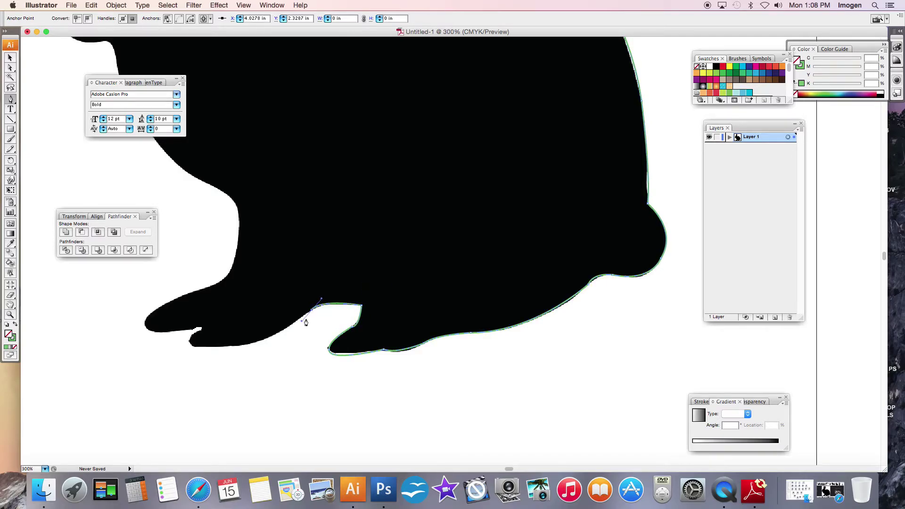
drag(203, 346, 139, 339)
click(205, 346)
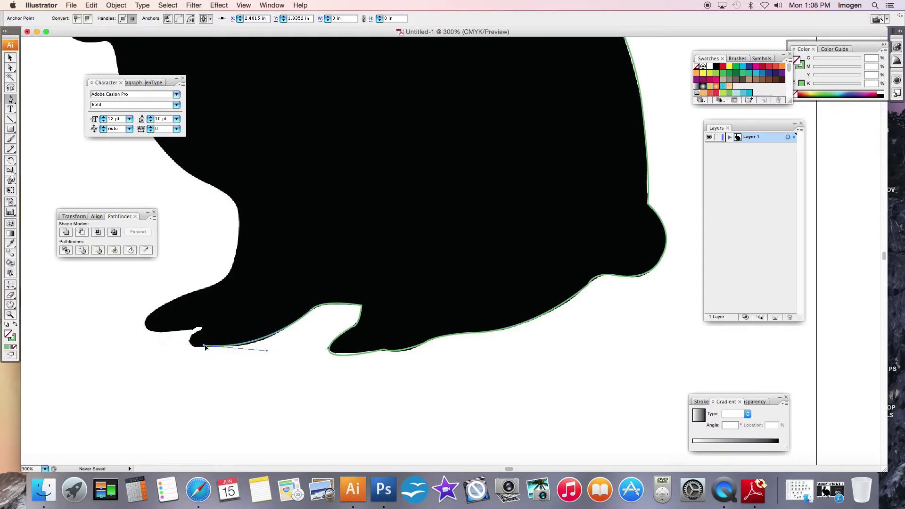
drag(200, 331, 230, 313)
click(201, 332)
click(202, 327)
click(198, 328)
drag(148, 329, 134, 317)
Trace up the bunny's chest toward the chin, panning the head into view
drag(181, 296, 233, 273)
click(182, 298)
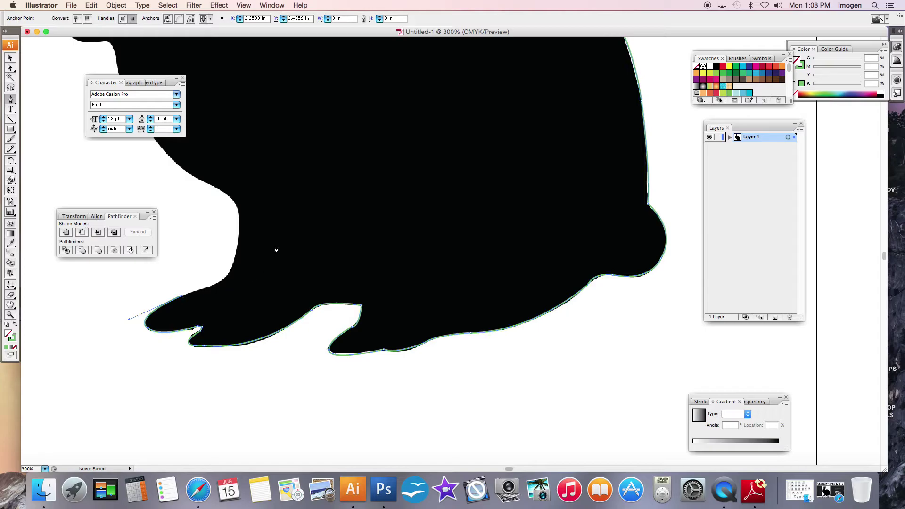
drag(236, 249, 242, 210)
click(237, 251)
drag(212, 187, 172, 176)
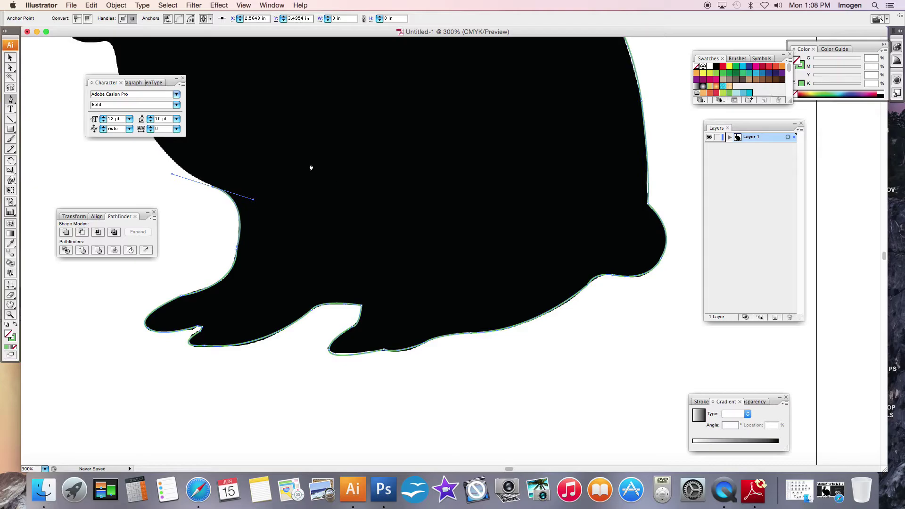
drag(309, 165, 494, 377)
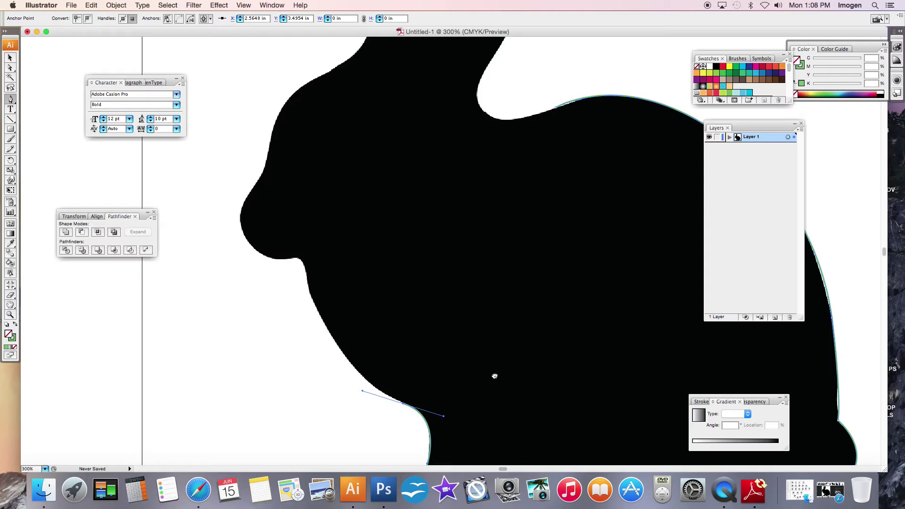
Trace the chin edge, ending with a corner anchor
click(402, 405)
click(309, 288)
drag(309, 289, 281, 208)
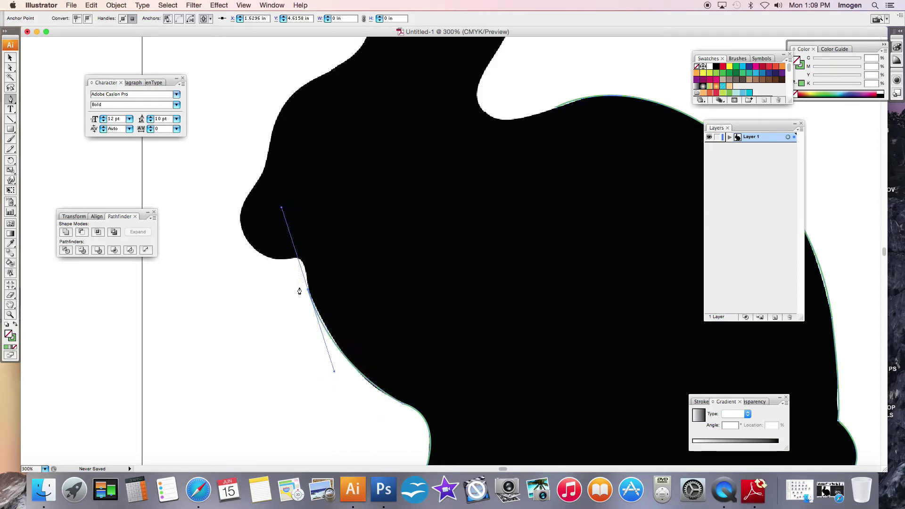
click(308, 290)
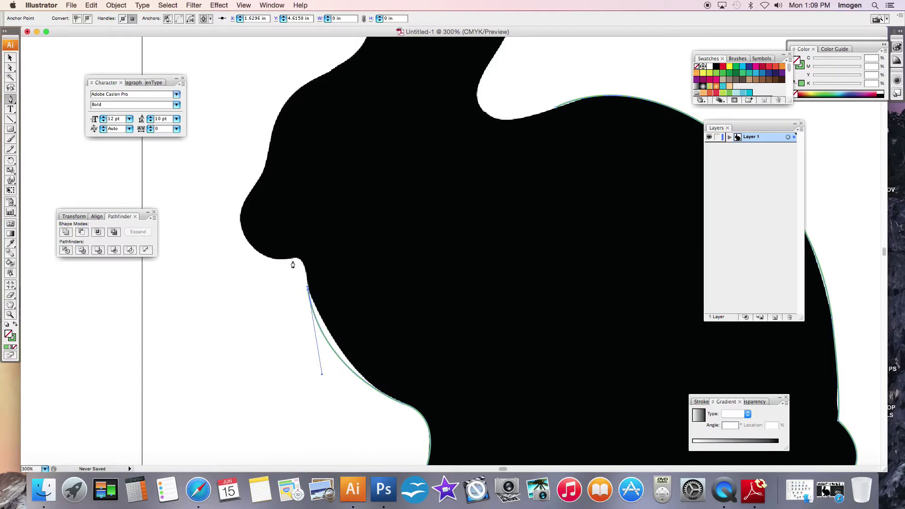
key(super+z)
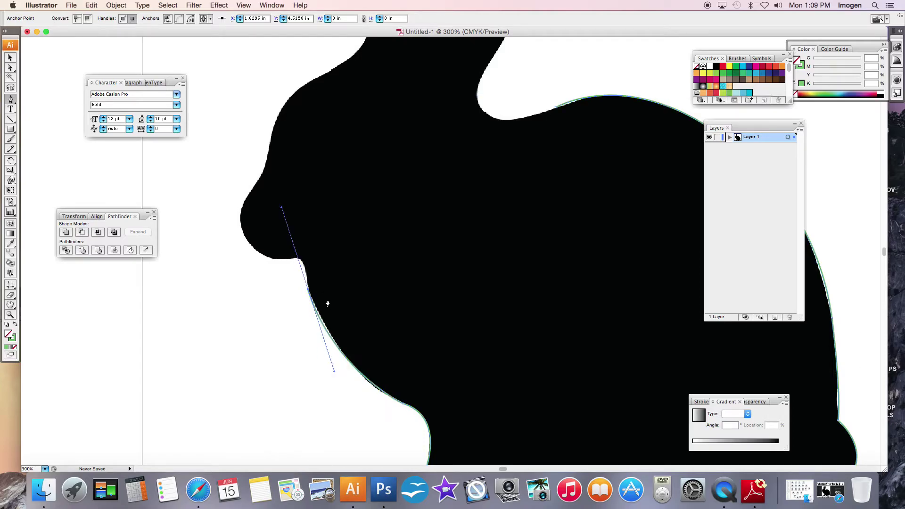
click(308, 290)
Trace under the nose, along the muzzle and up onto the forehead, fixing bad curves
drag(291, 259, 271, 259)
drag(243, 233, 275, 160)
click(242, 232)
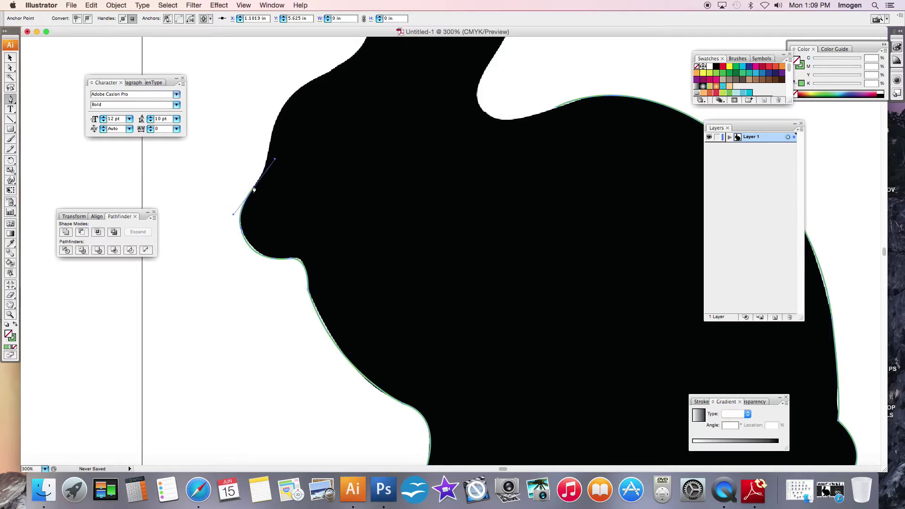
drag(255, 189, 282, 76)
click(255, 189)
drag(275, 127, 295, 97)
key(super+z)
click(273, 130)
drag(319, 80, 314, 269)
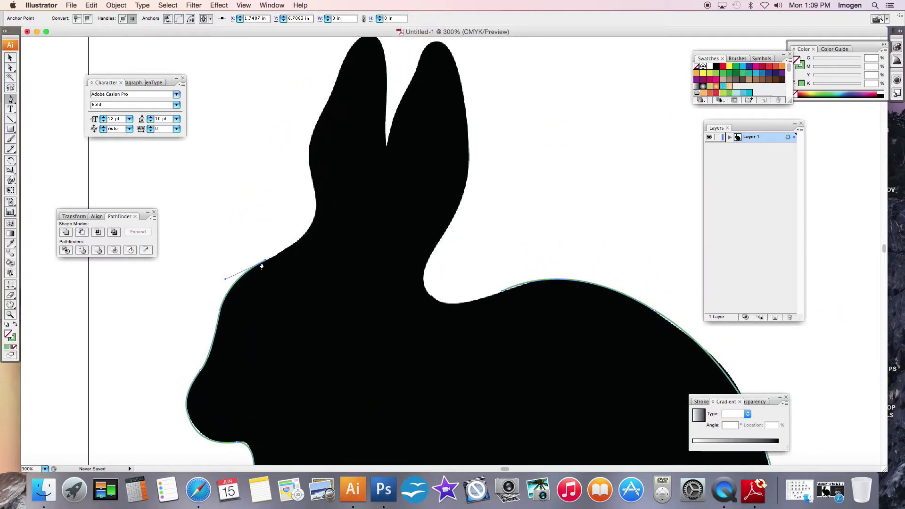
Trace the left ear's front edge, around its tip, to the notch between the ears
drag(312, 175, 346, 56)
click(312, 176)
key(super+z)
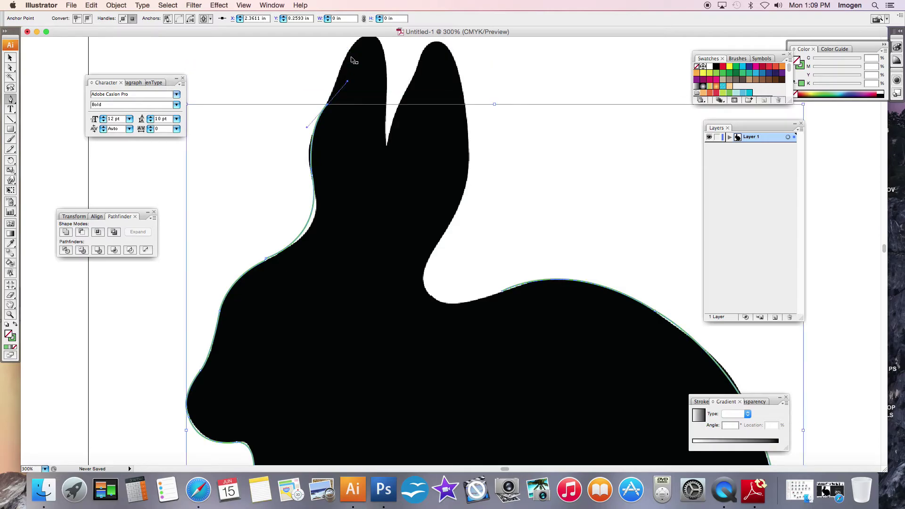
click(329, 107)
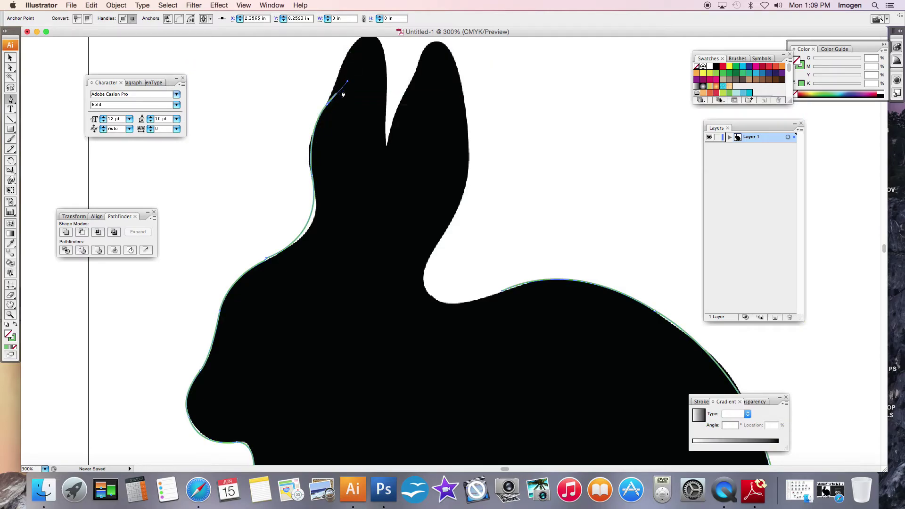
key(super+z)
click(346, 45)
click(341, 71)
scroll(368, 53, up, 3)
drag(375, 110, 380, 192)
click(374, 110)
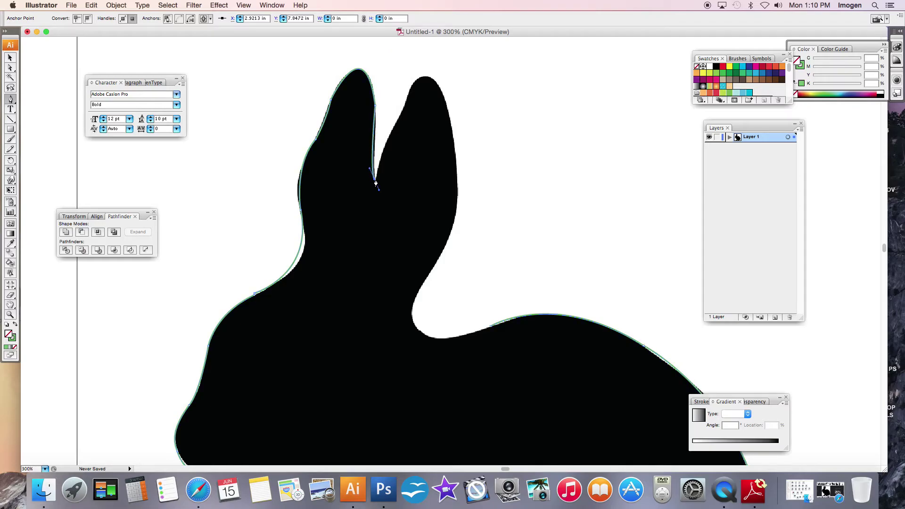
Trace up and down the right ear and curve along the back to close the outline
drag(398, 119, 458, 141)
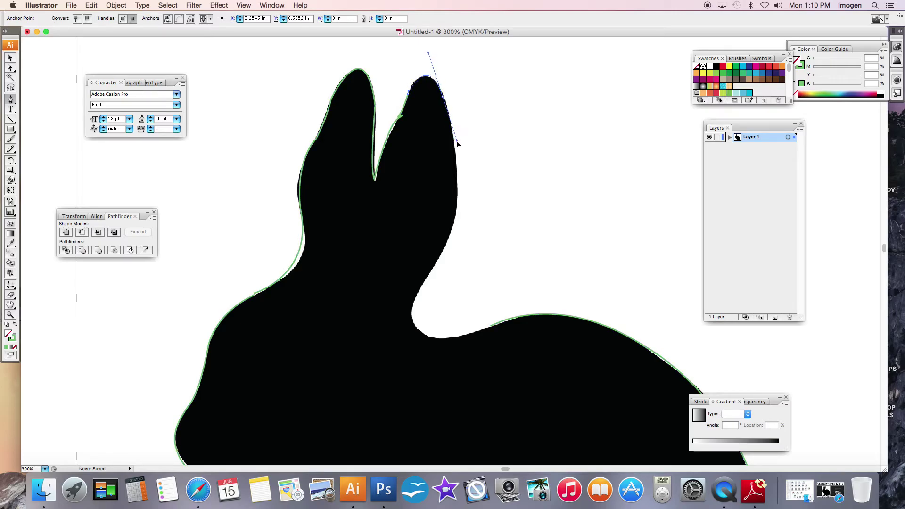
click(443, 100)
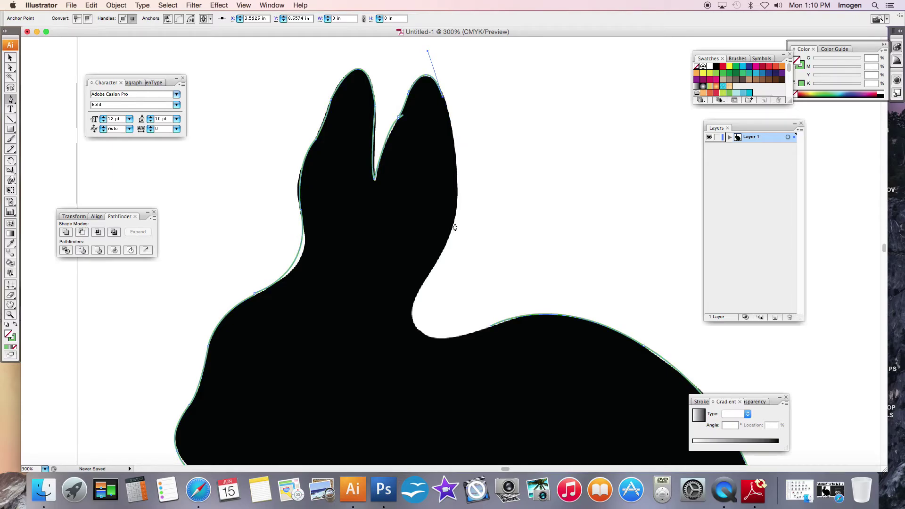
drag(456, 216, 446, 262)
click(455, 217)
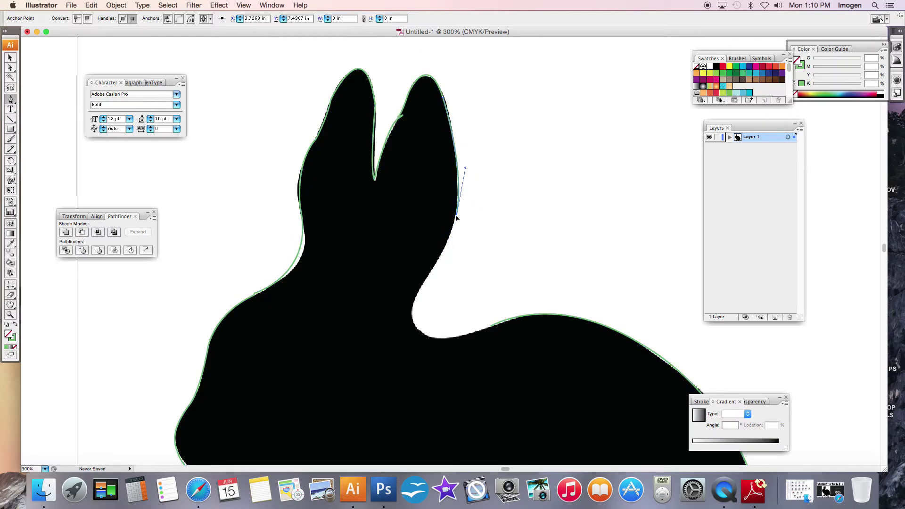
drag(419, 289, 394, 317)
click(419, 292)
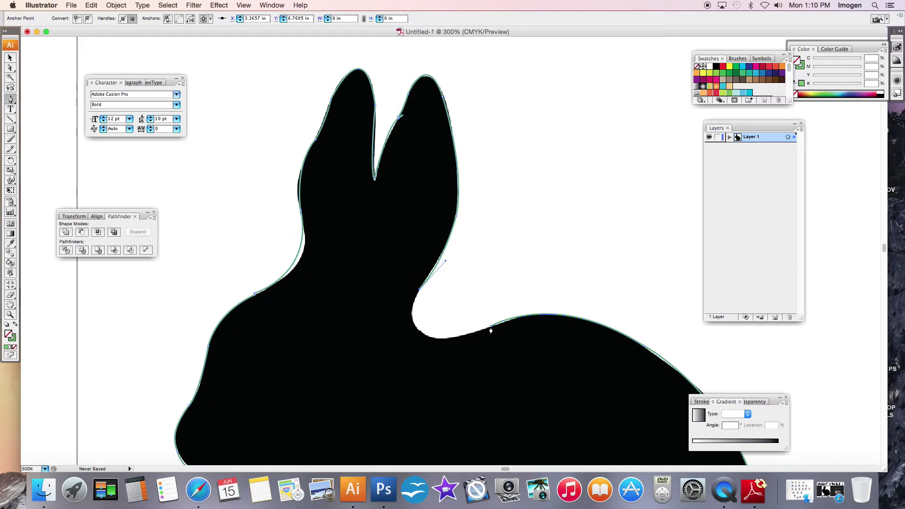
drag(491, 327, 554, 289)
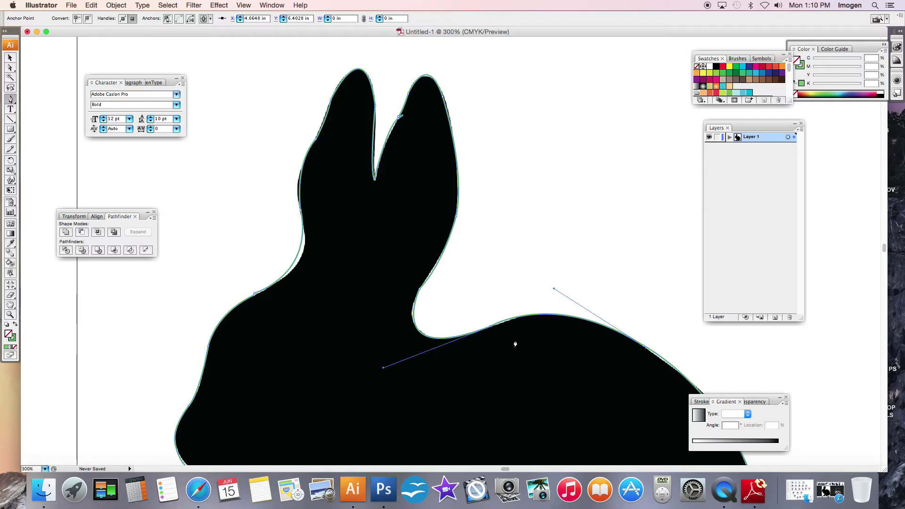
View at 100%, fill the traced bunny with green, and move it off the photo
key(super+1)
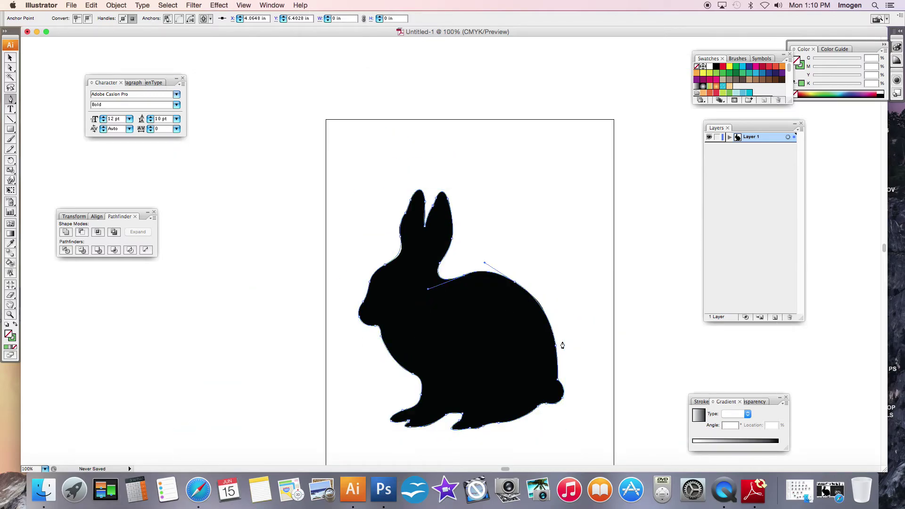
click(16, 325)
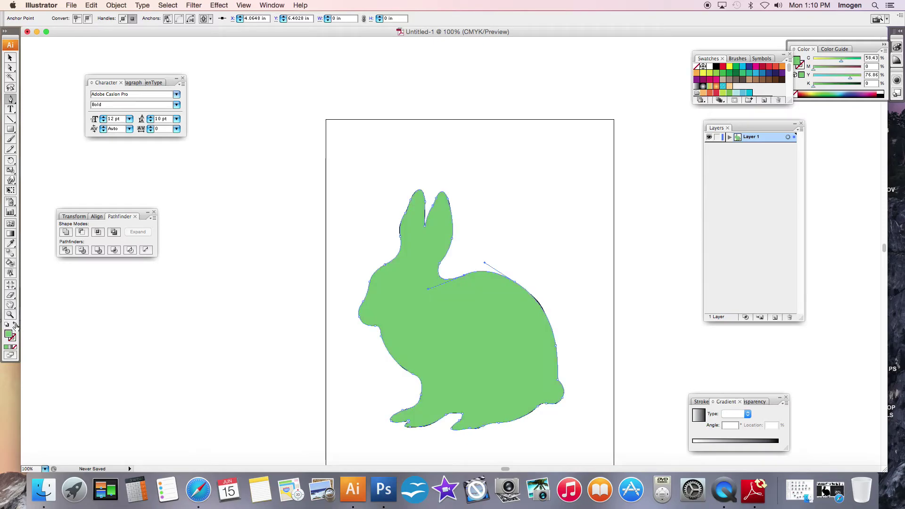
click(11, 59)
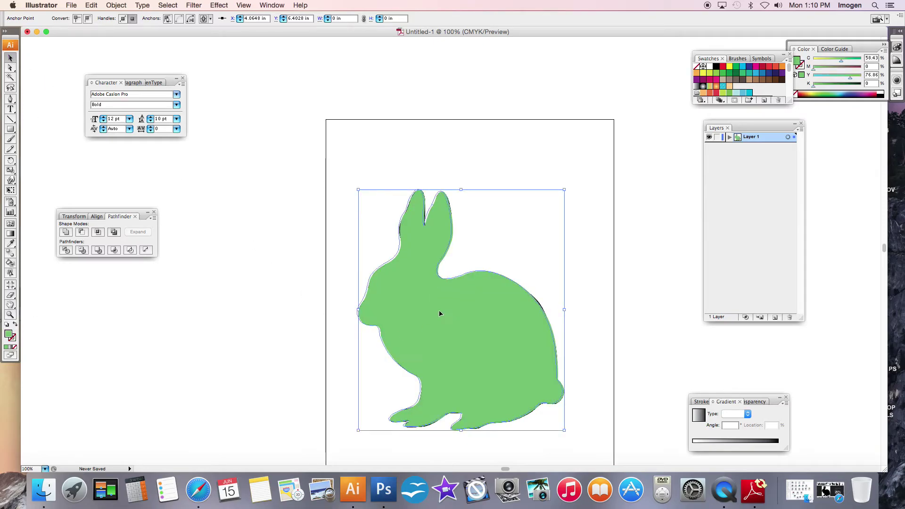
drag(438, 313, 301, 289)
Delete the black reference photo and move the green bunny back onto the page
click(485, 308)
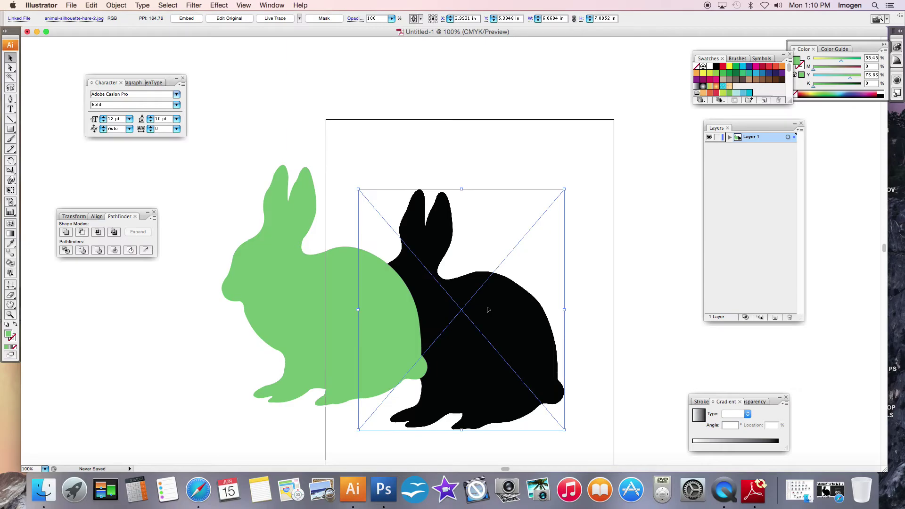
key(Delete)
drag(366, 323, 496, 306)
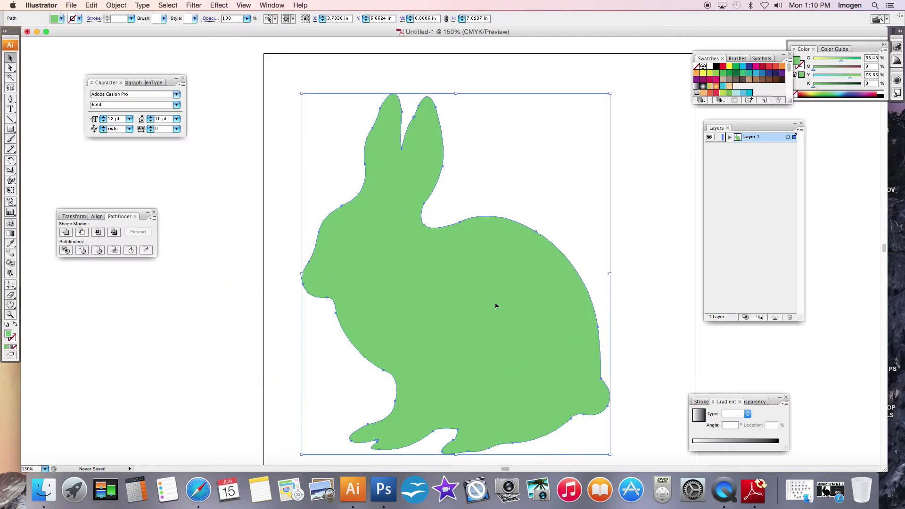
key(super+equal)
click(585, 134)
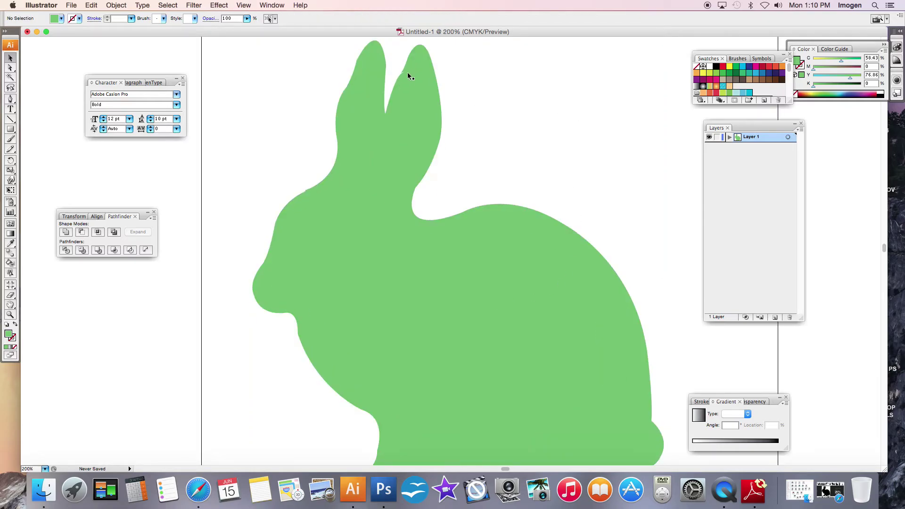
Bulge the outer curve of the green rabbit's ear by dragging one of its anchors
click(10, 69)
click(442, 140)
mouse_move(446, 107)
mouse_down()
mouse_move(457, 115)
mouse_move(437, 107)
mouse_move(445, 105)
mouse_up()
click(453, 131)
click(405, 82)
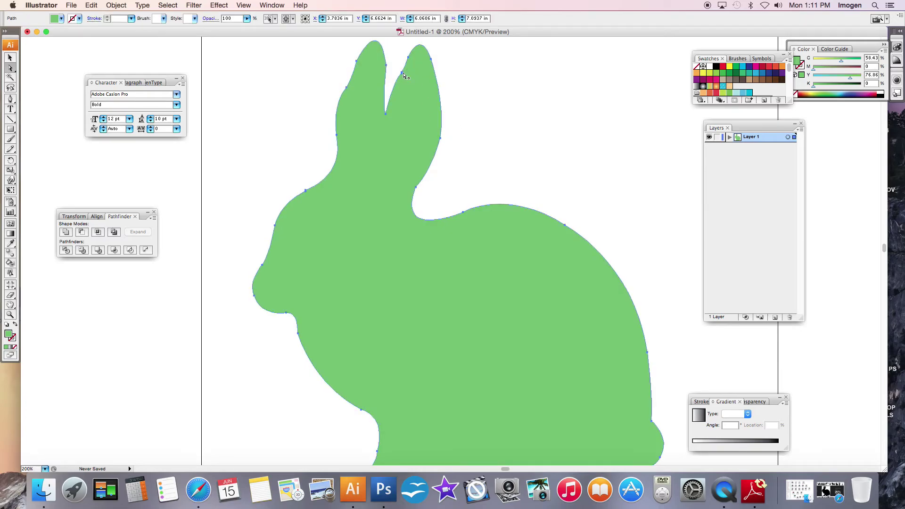
Convert the right ear's anchor point, then zoom out to 66.67% to see the artboard
key(super+equal)
drag(328, 323, 314, 418)
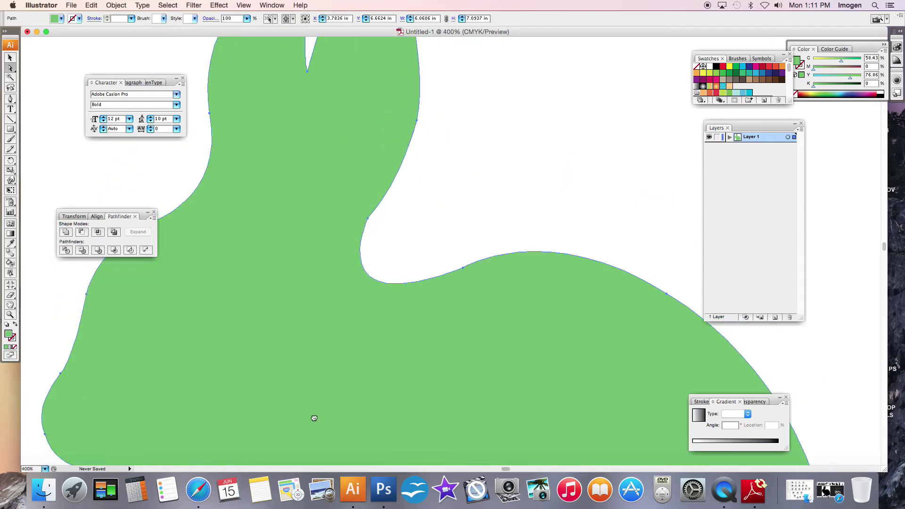
click(323, 260)
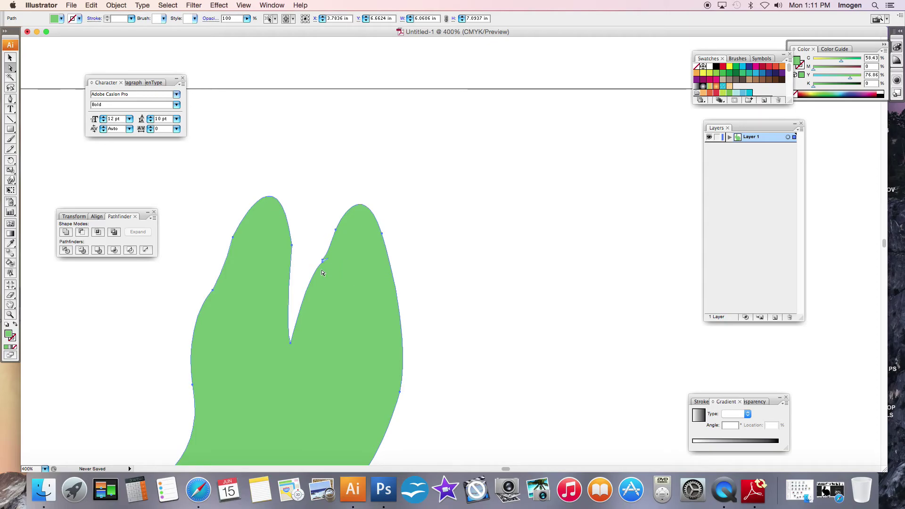
click(10, 99)
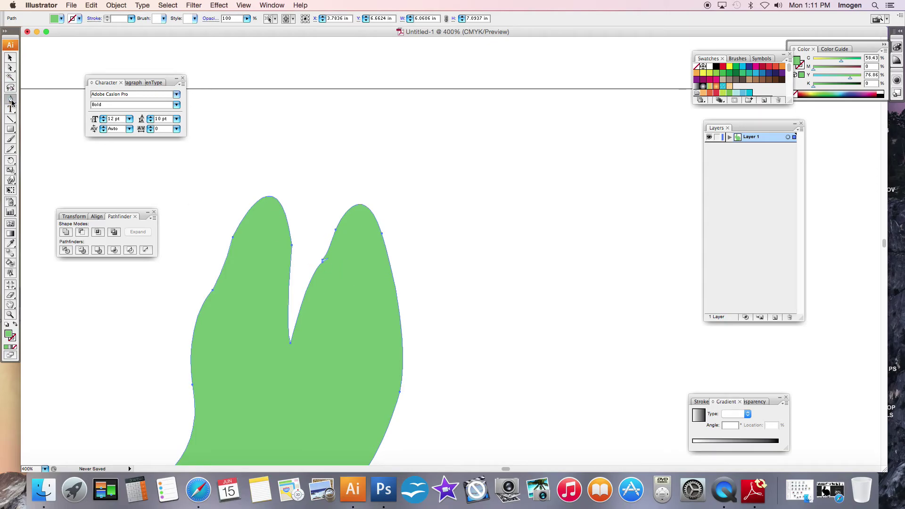
drag(12, 102, 53, 121)
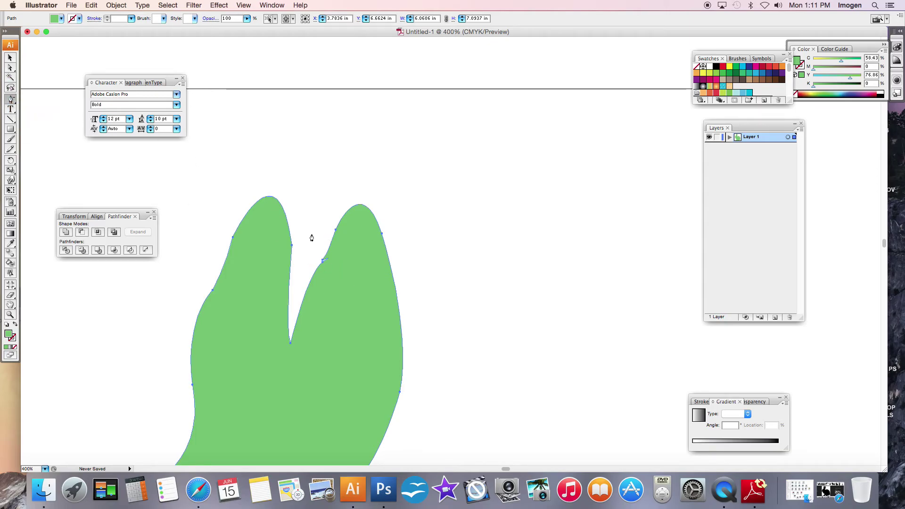
click(323, 260)
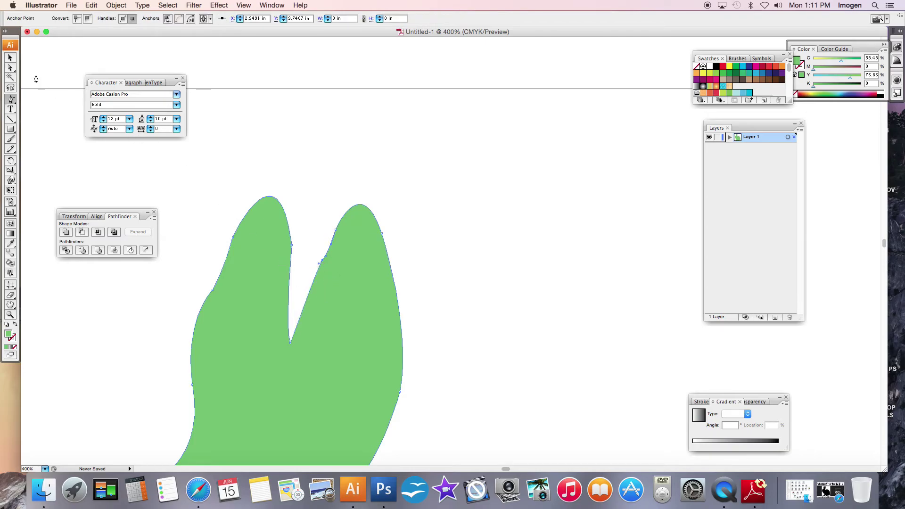
key(a)
click(331, 158)
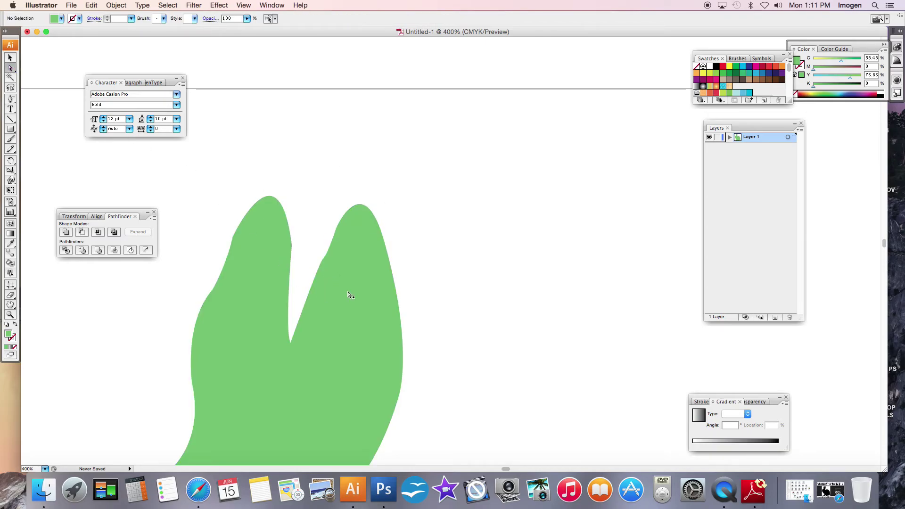
click(319, 303)
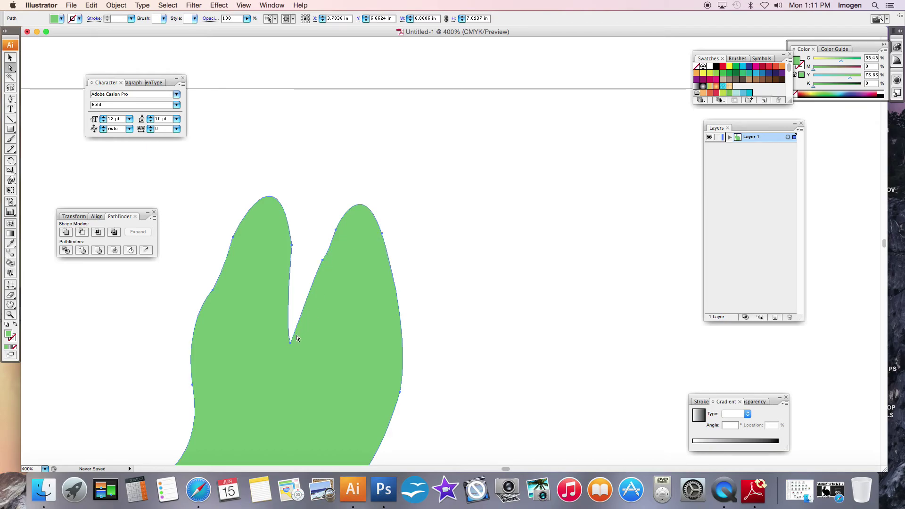
key(super+minus)
key(super+minus)
key(super+minus)
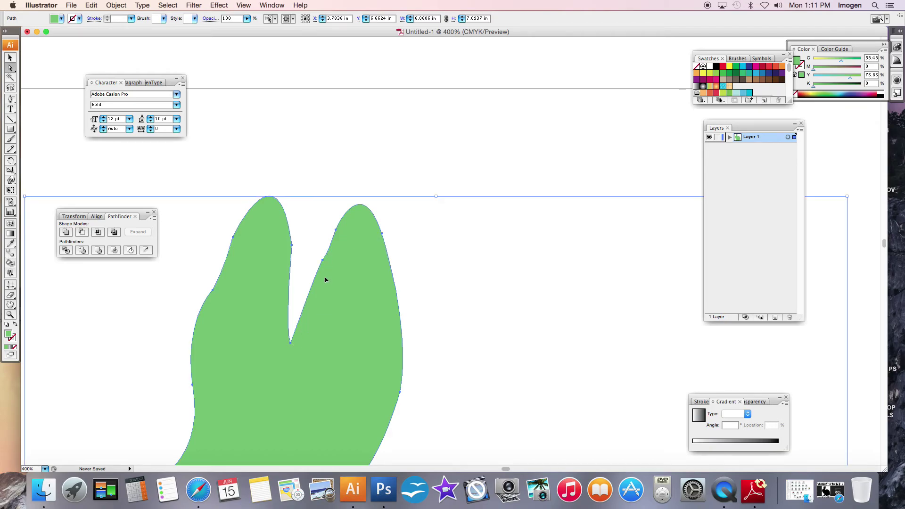
key(super+minus)
key(super+minus)
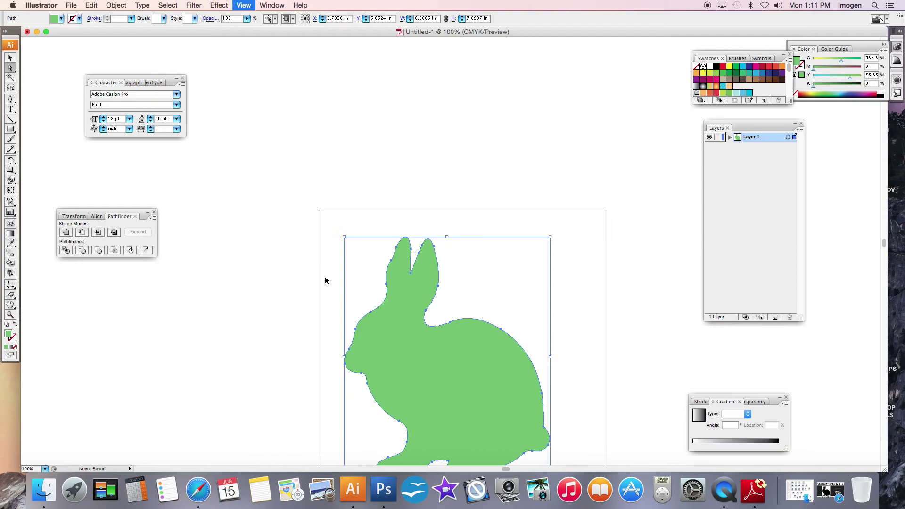
Shrink the green rabbit to about 2.4 by 2.8 inches and place a copy to its right
click(10, 57)
click(420, 194)
click(449, 336)
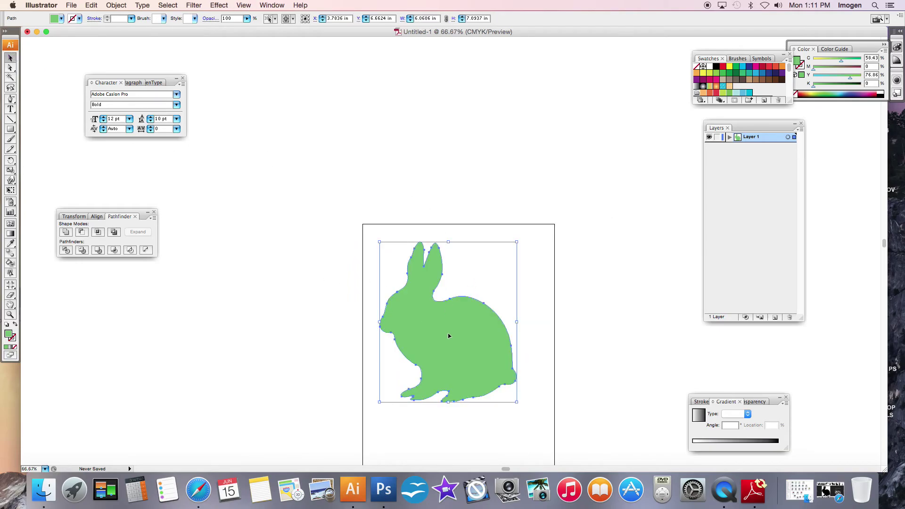
drag(517, 403, 434, 305)
drag(404, 278, 526, 276)
Reflect the right copy vertically and nudge it back-to-back against its neighbour
right_click(526, 276)
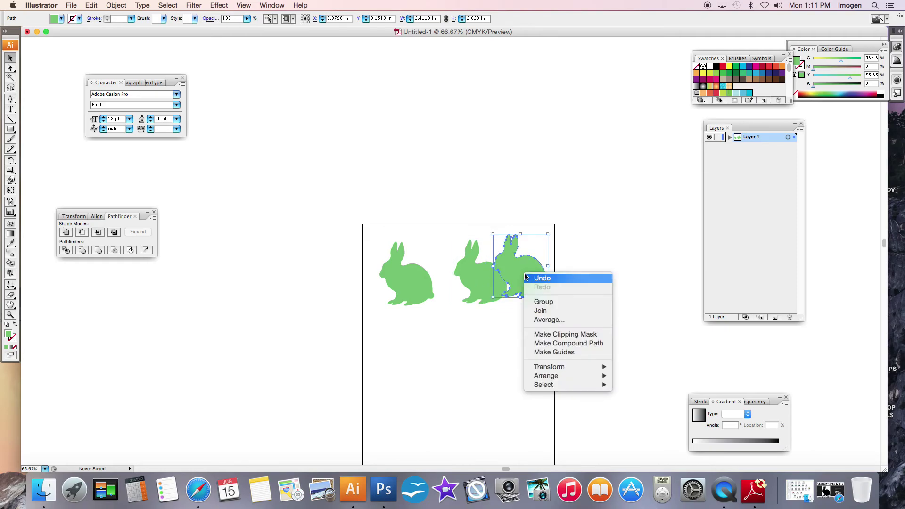
mouse_move(556, 375)
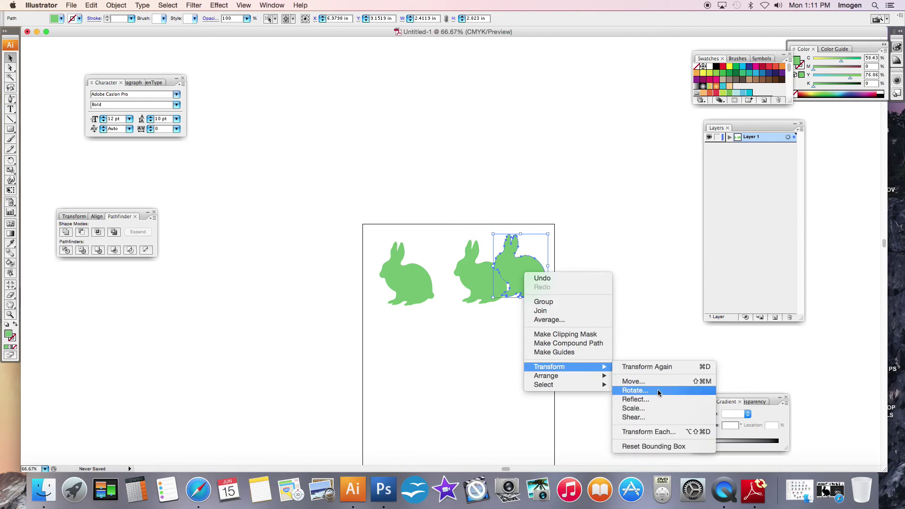
click(634, 400)
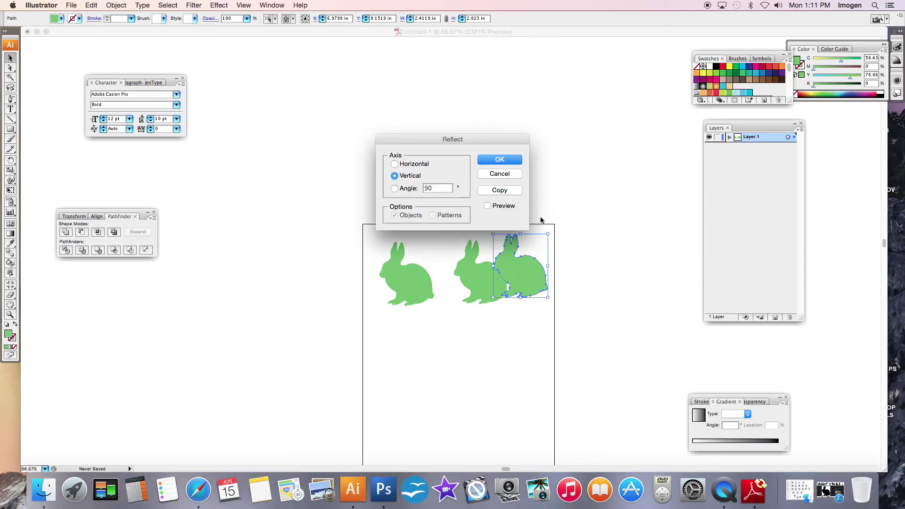
click(510, 162)
drag(519, 276, 524, 282)
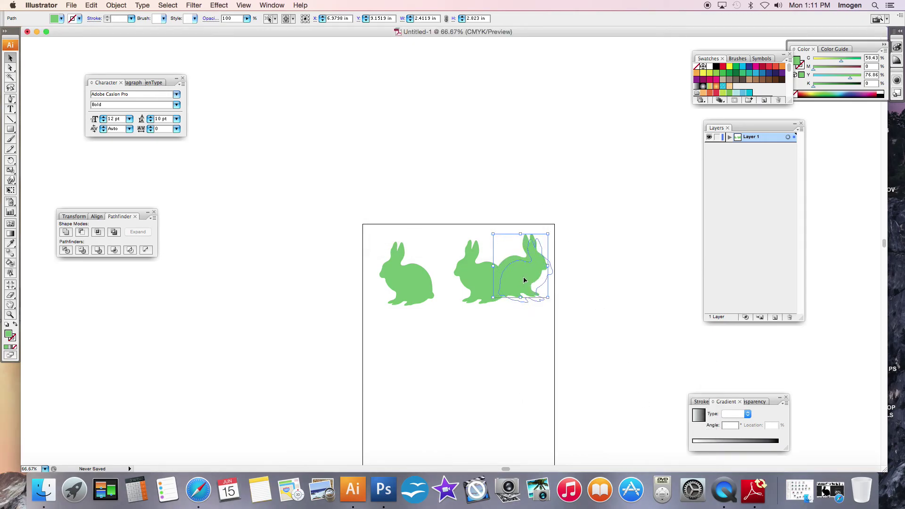
click(607, 313)
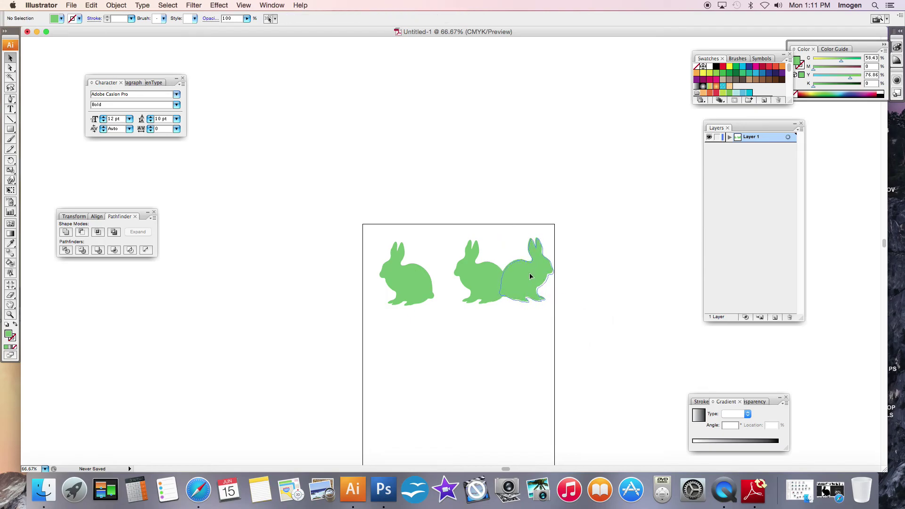
click(532, 262)
click(598, 329)
Unite the two overlapping rabbits into a single double-bunny shape
drag(463, 226, 545, 315)
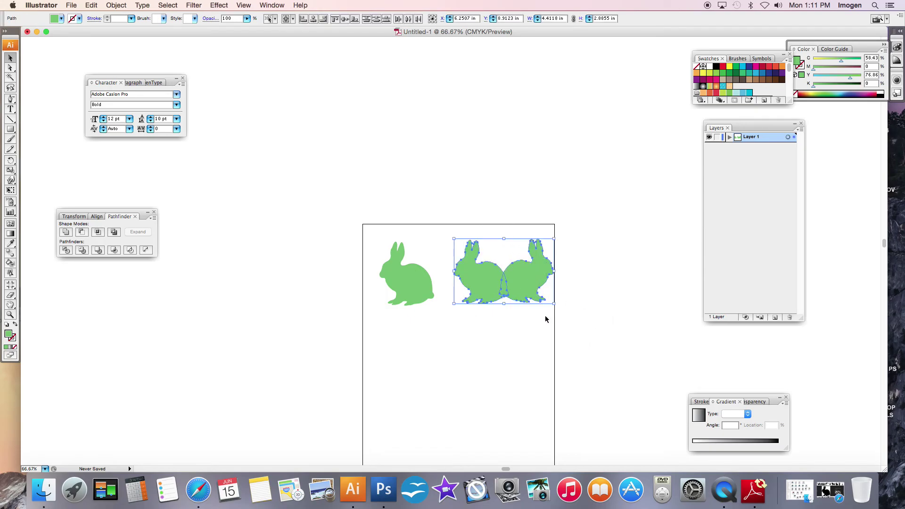
click(65, 232)
click(113, 309)
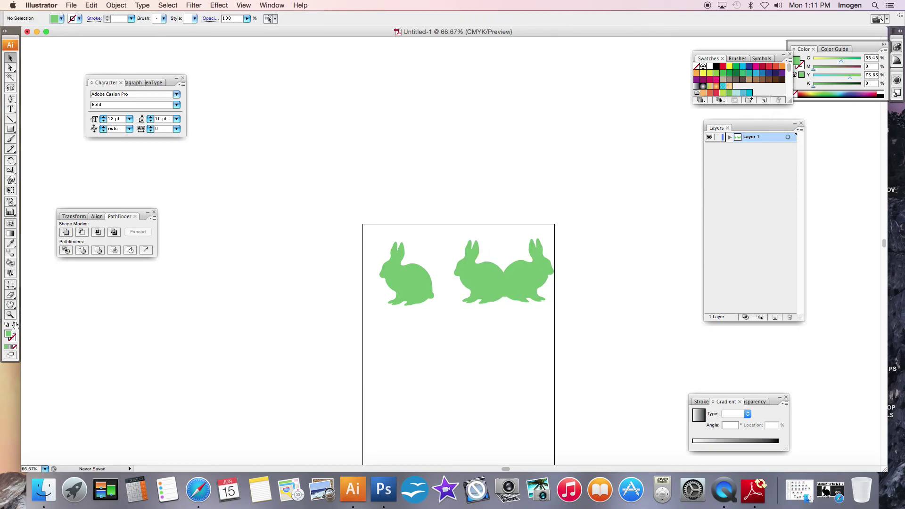
Swap the double bunny's fill to stroke and make the outline light pink
drag(472, 212, 543, 312)
click(14, 325)
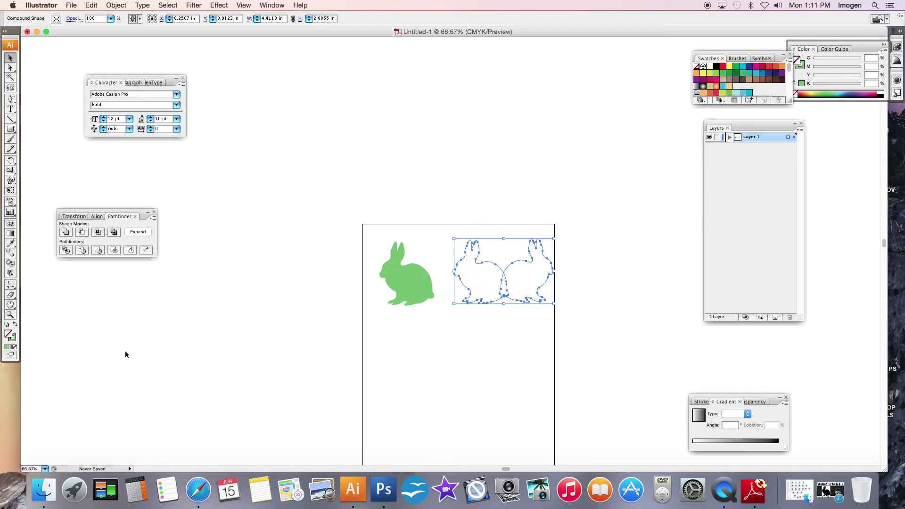
double_click(16, 341)
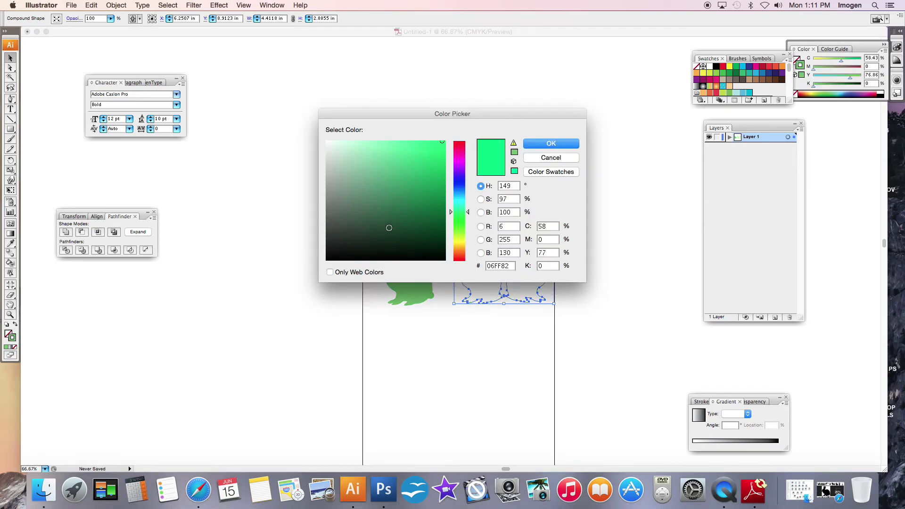
click(460, 161)
click(383, 142)
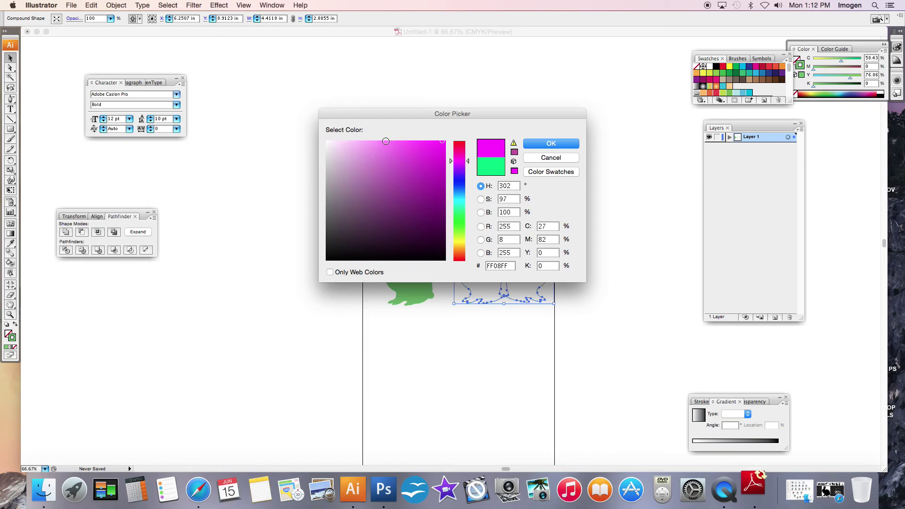
click(571, 143)
click(646, 242)
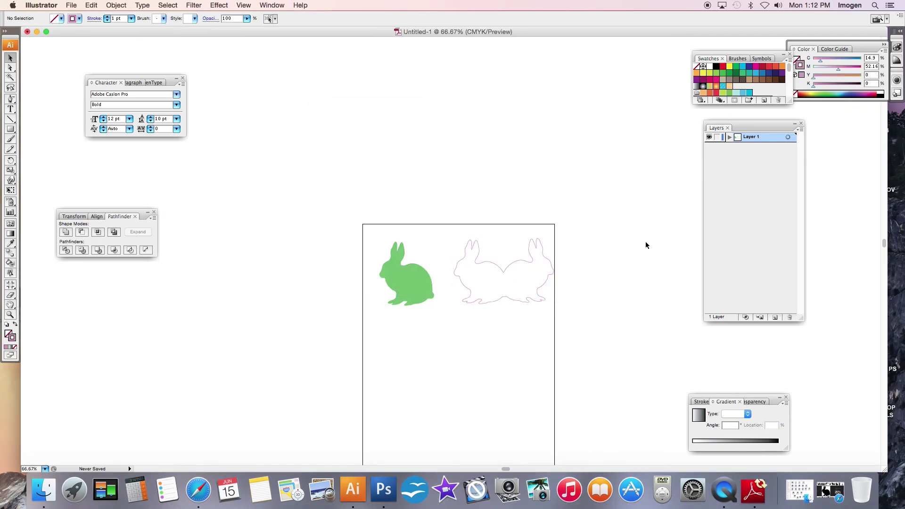
Raise the double bunny's stroke weight to 9 pt in the Stroke panel
drag(468, 232, 541, 305)
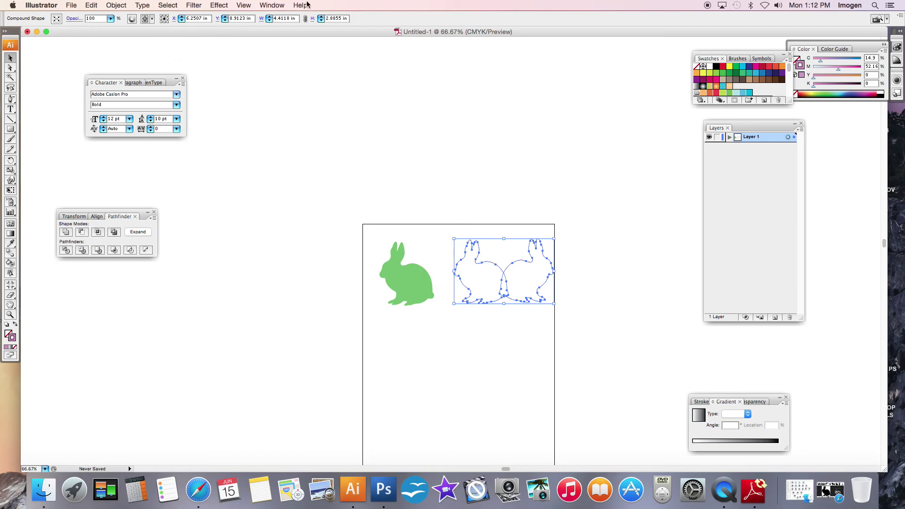
click(274, 5)
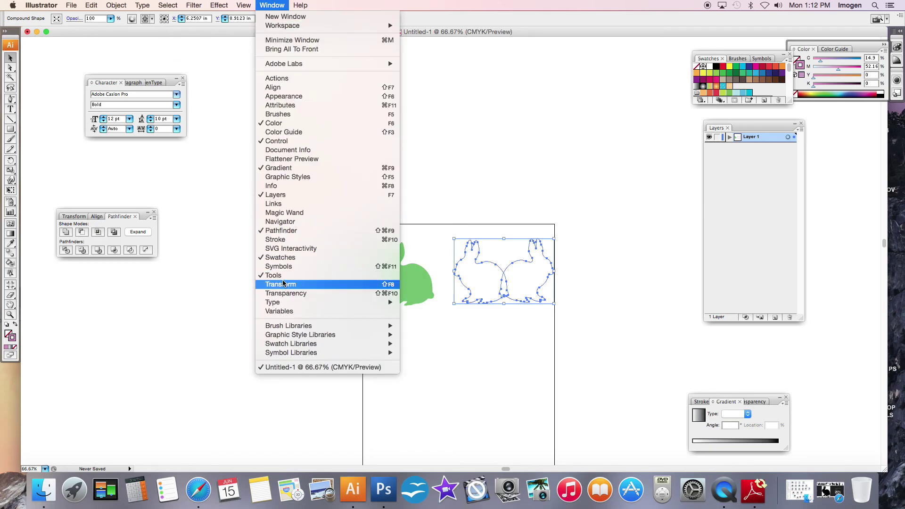
click(283, 239)
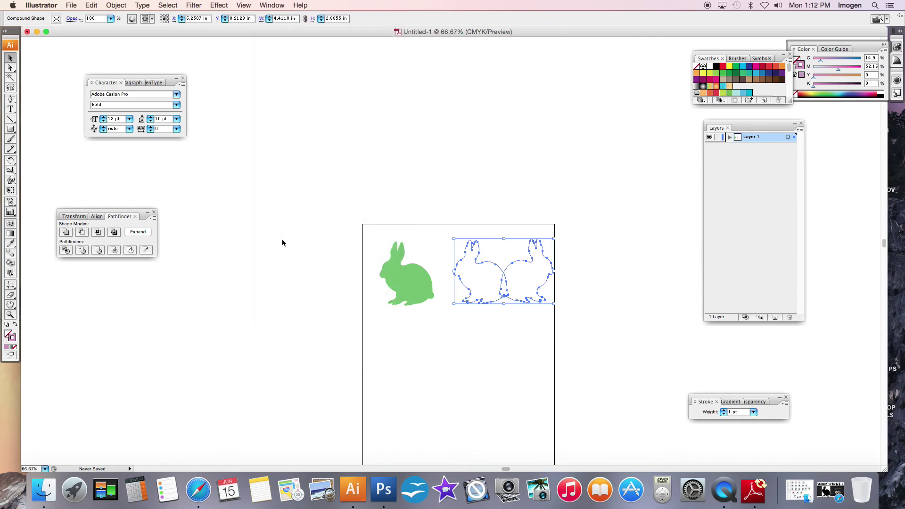
click(724, 410)
click(724, 410)
click(614, 302)
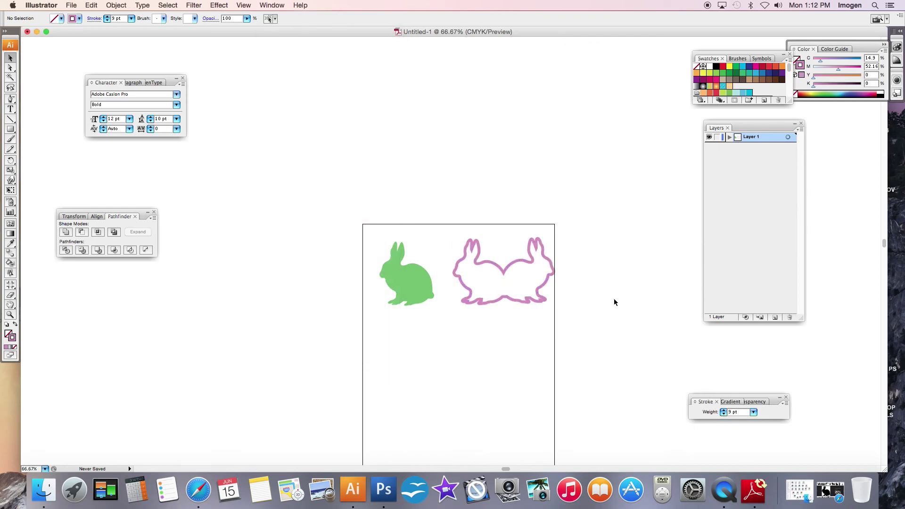
Duplicate the green rabbit as a smaller copy inside it and fill the copy white
click(409, 286)
drag(412, 282, 426, 299)
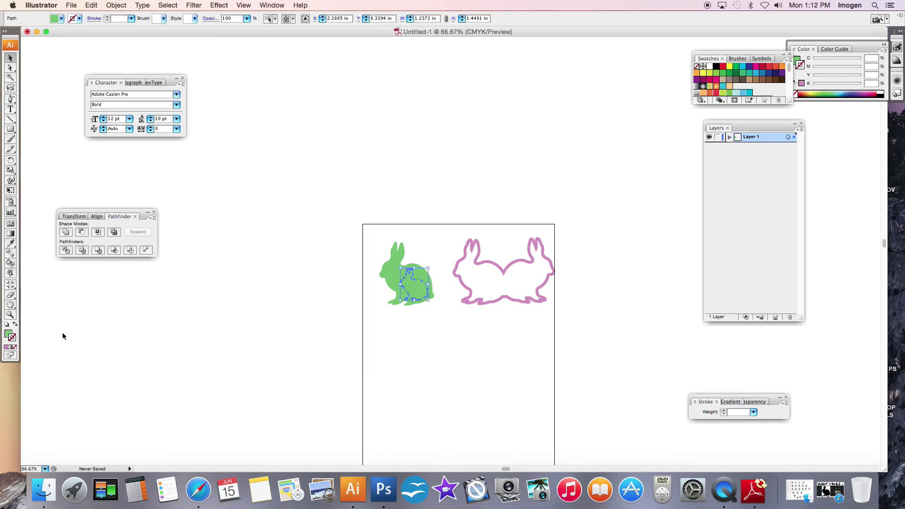
click(8, 325)
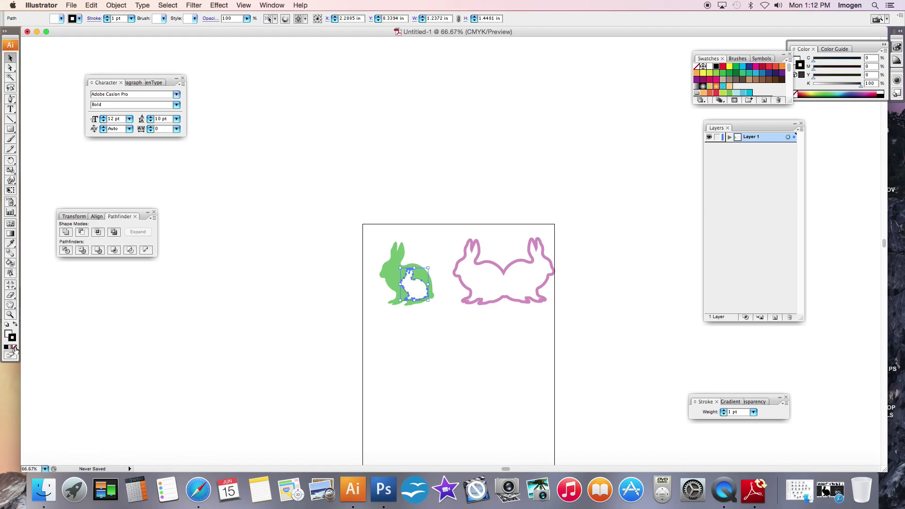
click(80, 358)
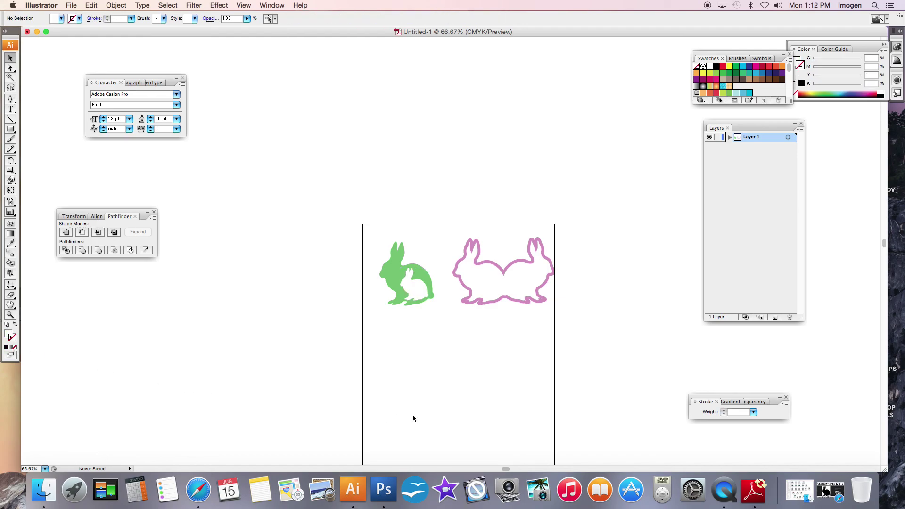